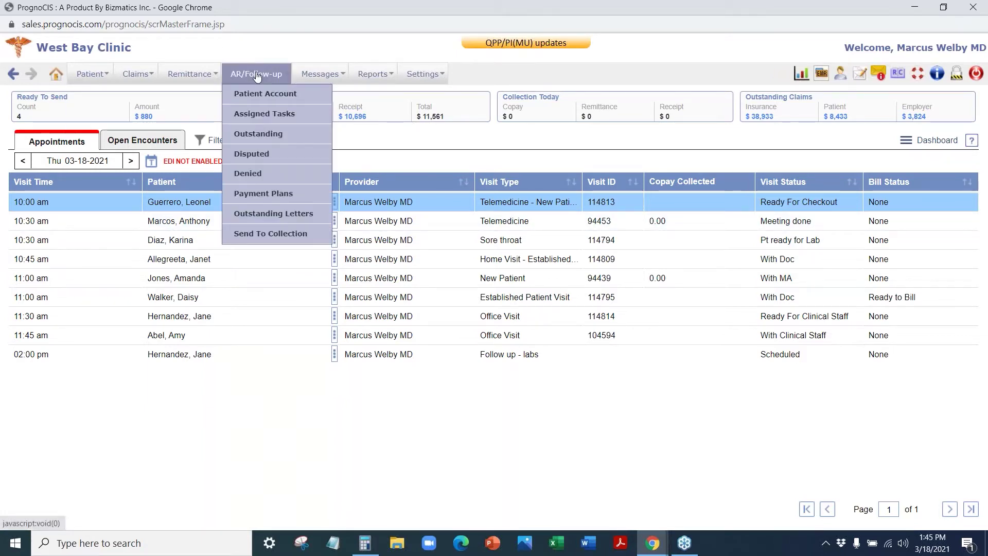
Step: Open the outstanding claims list under accounts receivable follow-up and look through the first page of claims
click(261, 134)
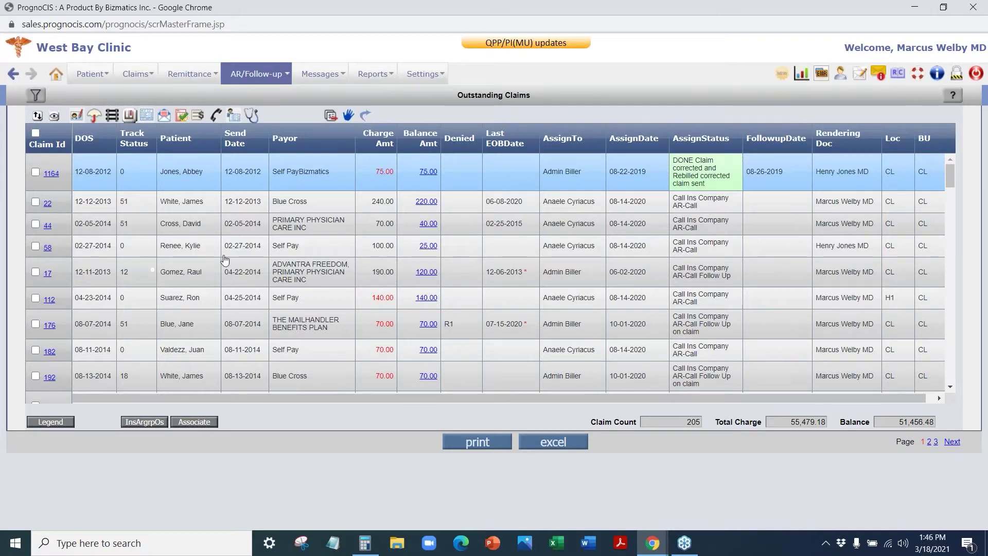
scroll(225, 258, down, 10)
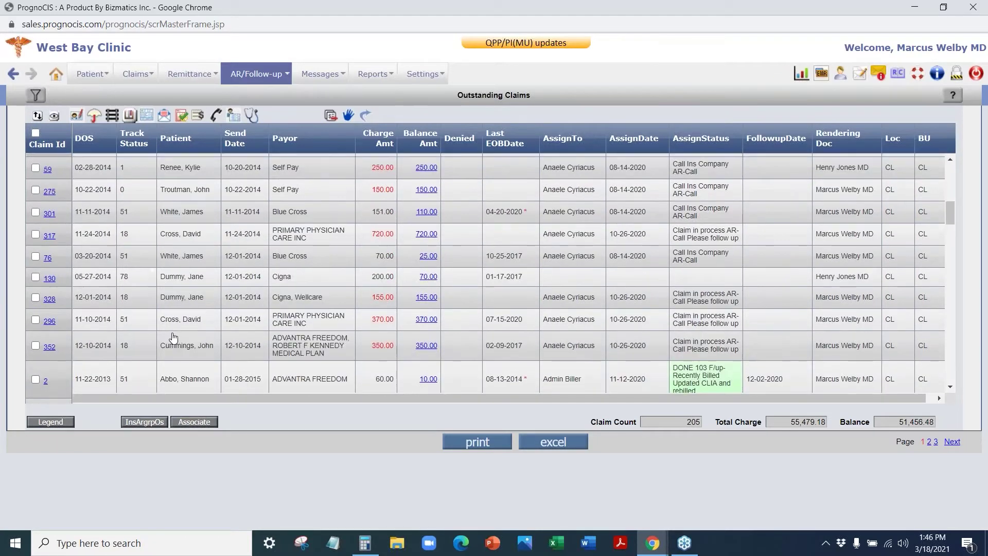
scroll(174, 337, up, 10)
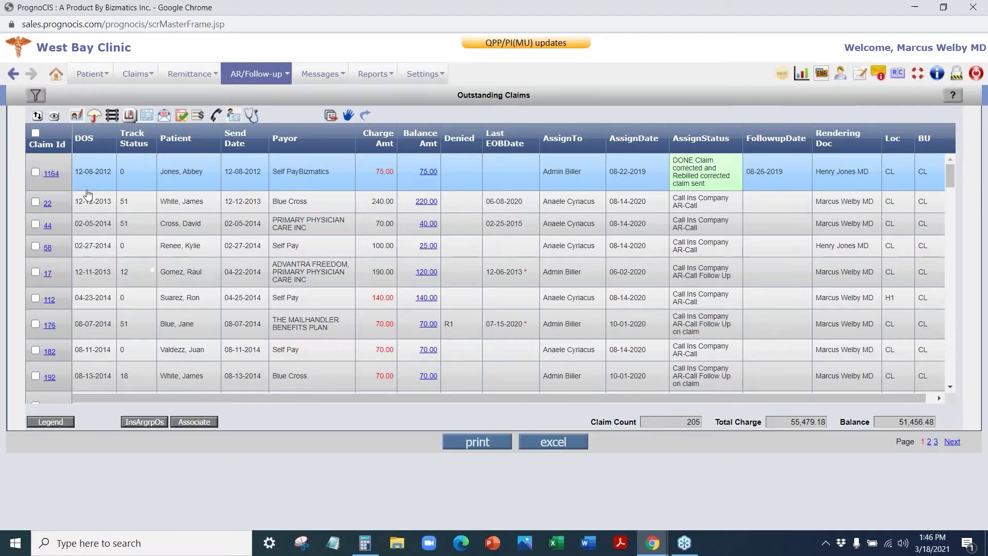
Step: View the sort criteria and the hide-columns options for the claims list, closing each without changes
click(38, 117)
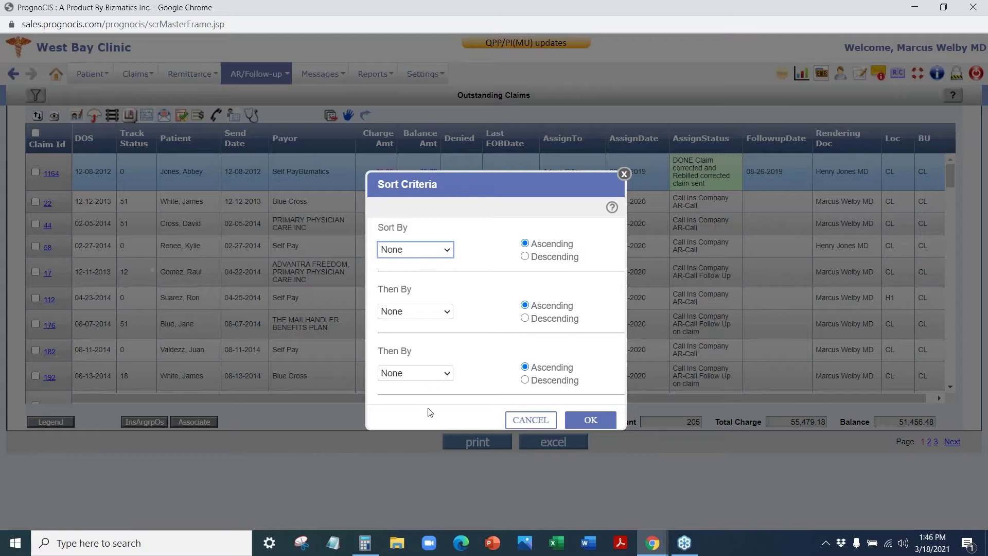
click(624, 174)
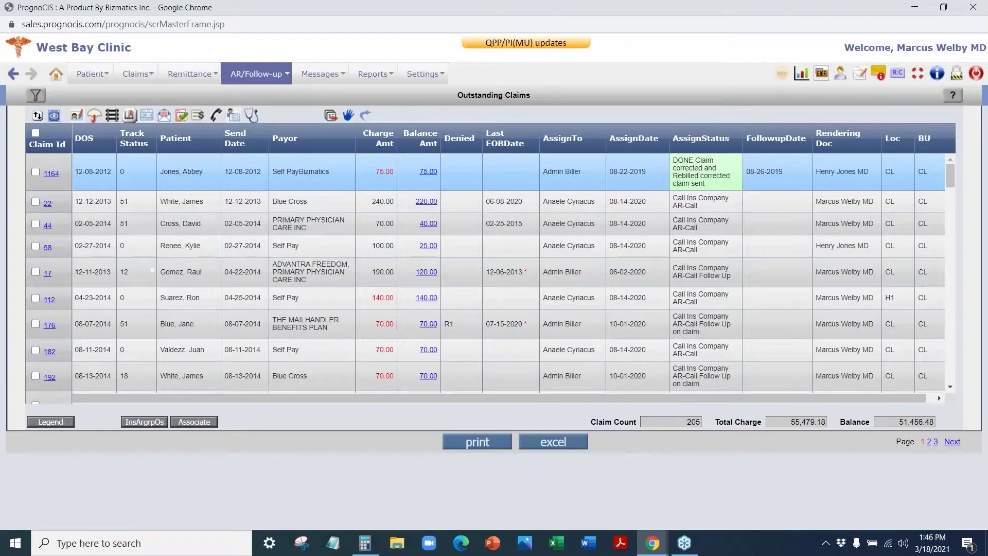
click(54, 115)
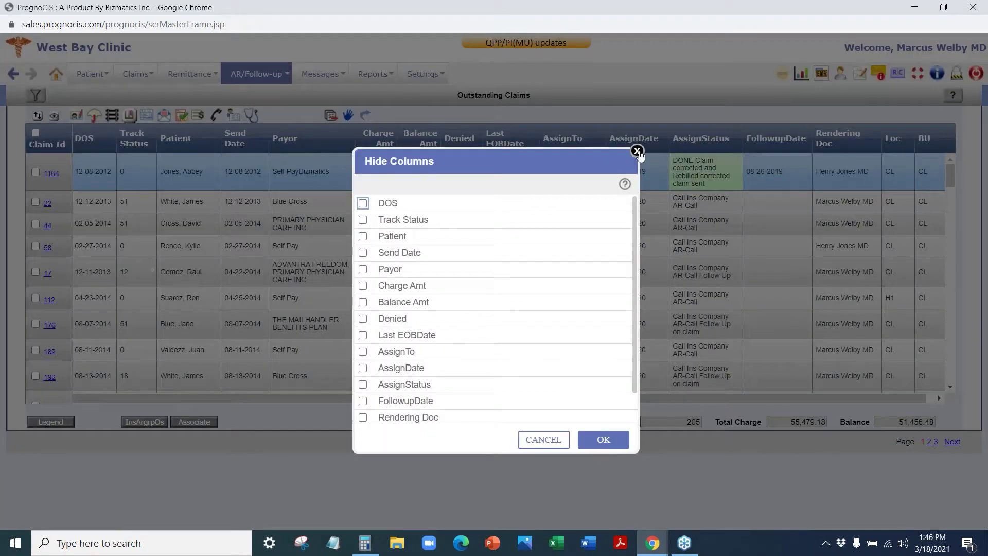
click(637, 151)
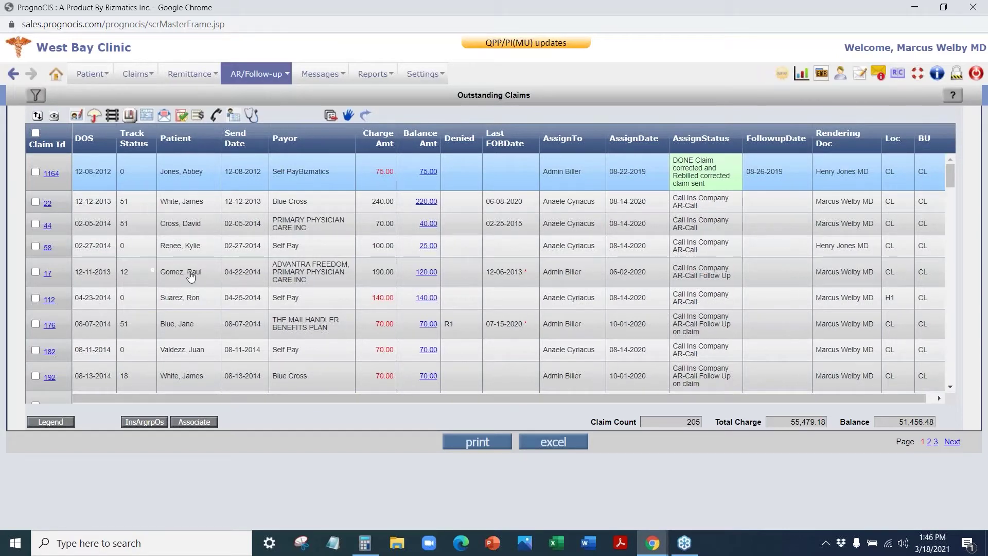
Step: Select the 02-05-2014 PRIMARY PHYSICIAN CARE INC claim and read its track status notes and patient billing notes
click(168, 208)
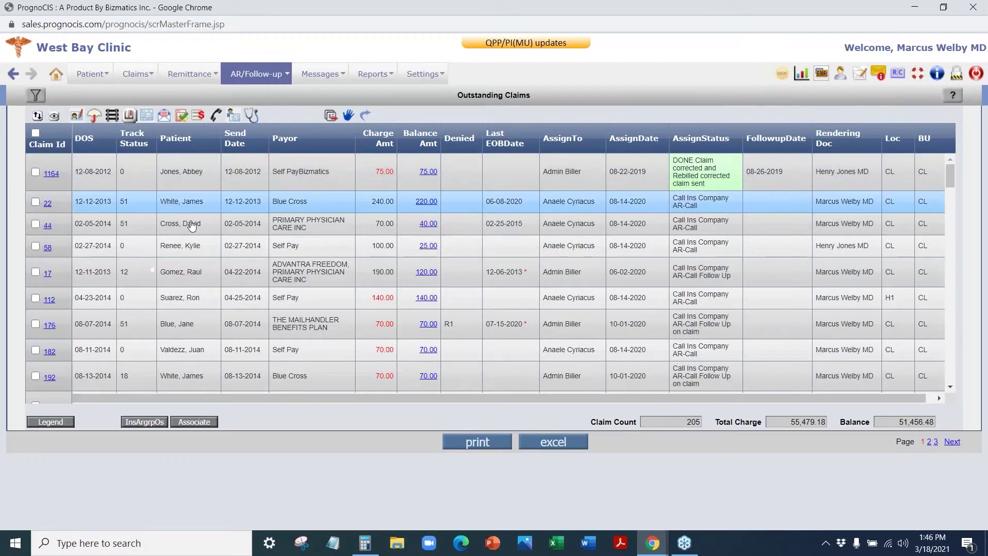
click(193, 225)
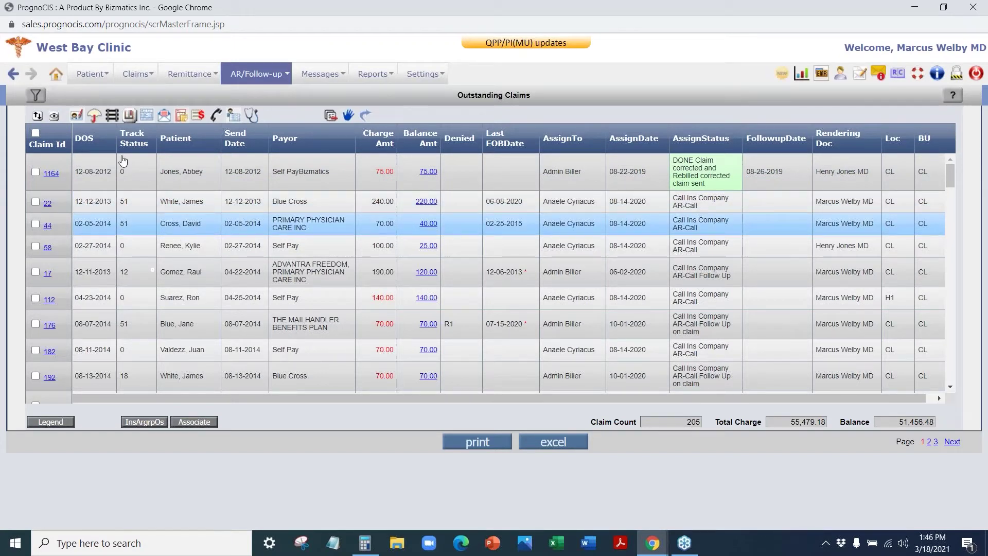
click(112, 117)
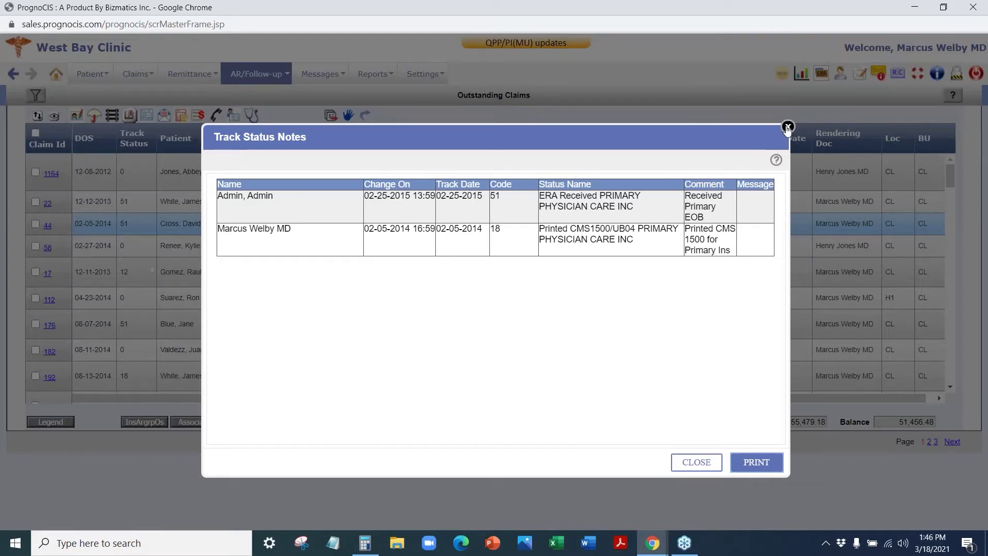
click(788, 128)
click(200, 117)
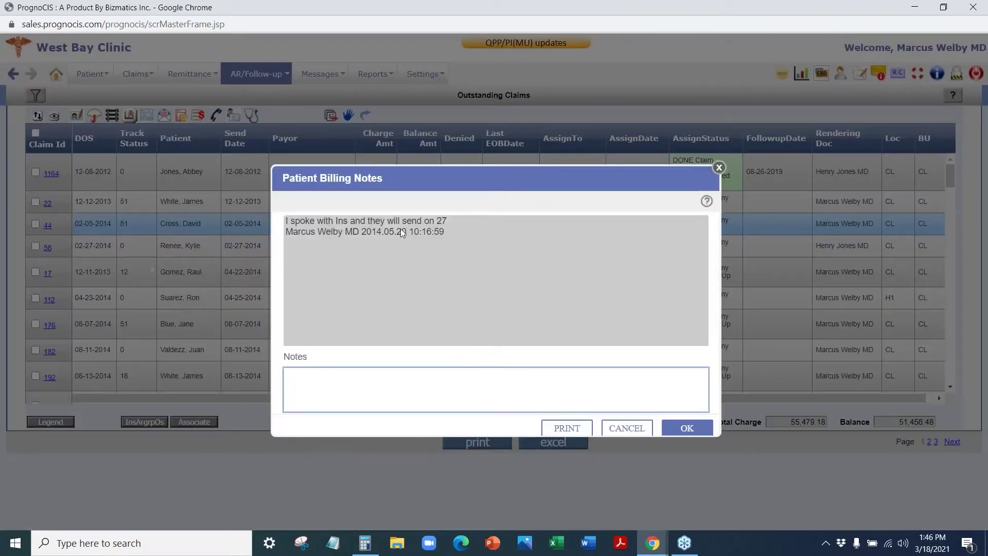
click(720, 168)
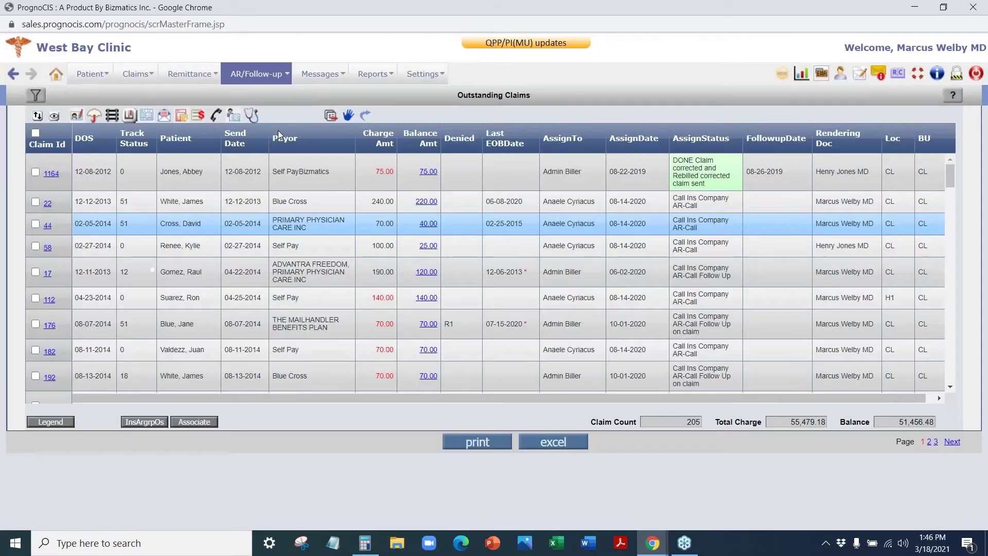
Step: Review the selected claim's AR calling info, including patient, claim and insurance details, and close it
click(215, 122)
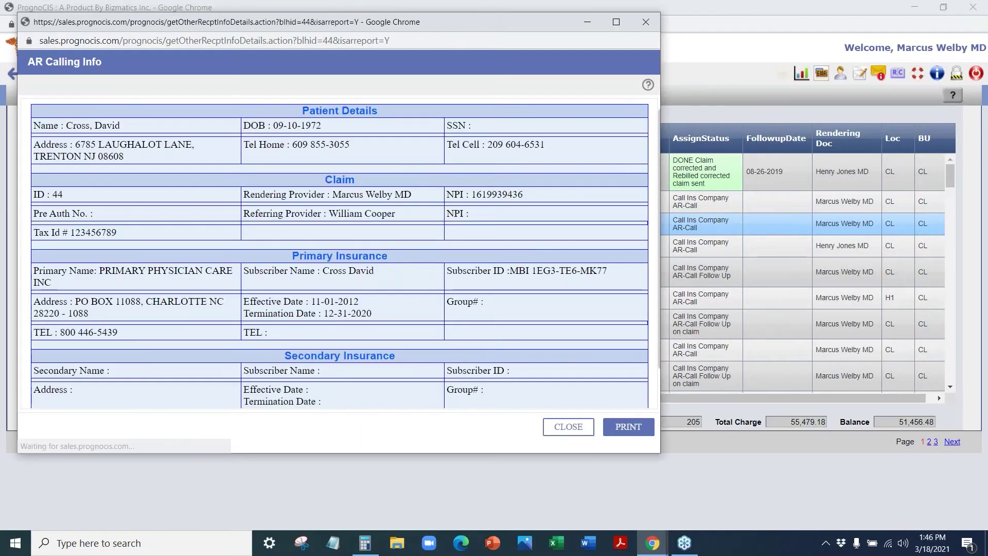
scroll(188, 328, down, 1)
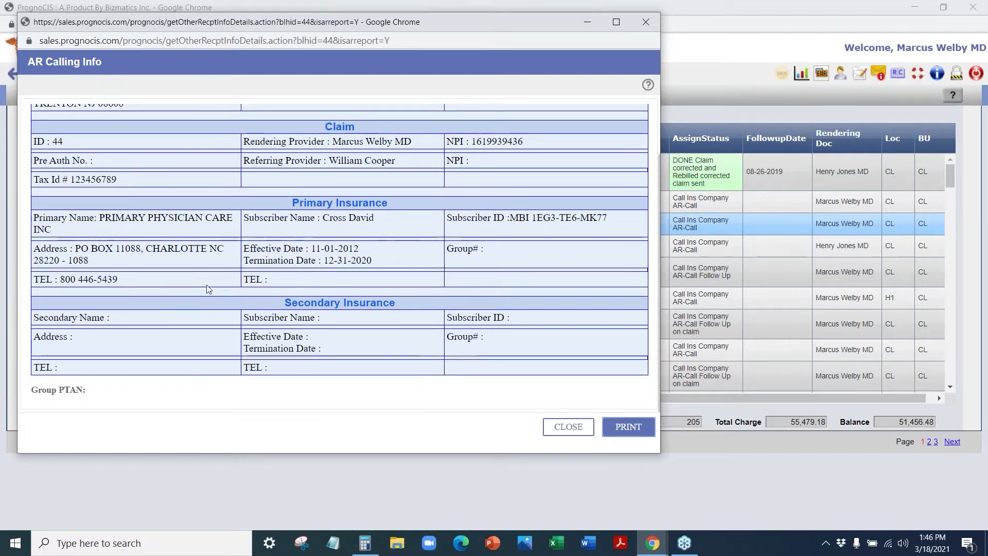
scroll(476, 154, up, 1)
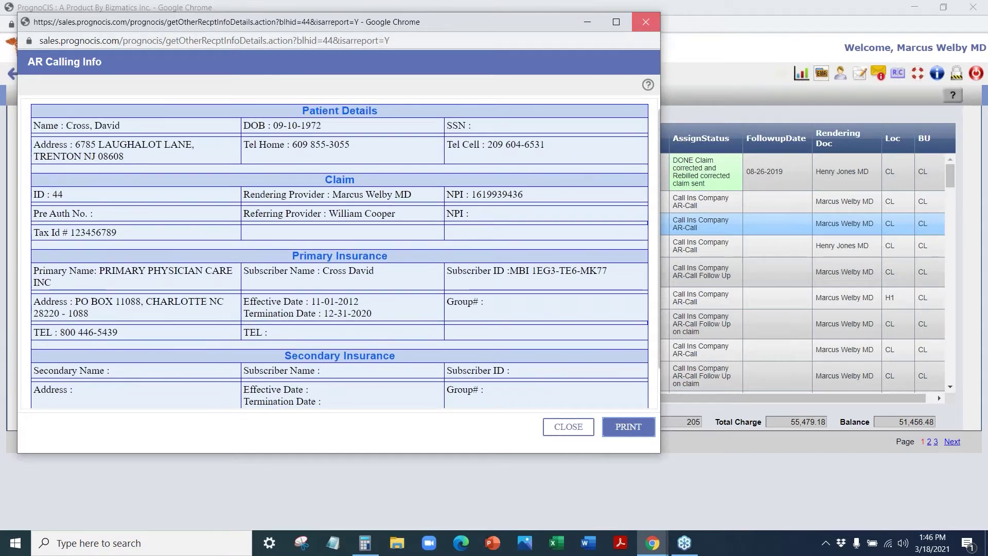
click(647, 22)
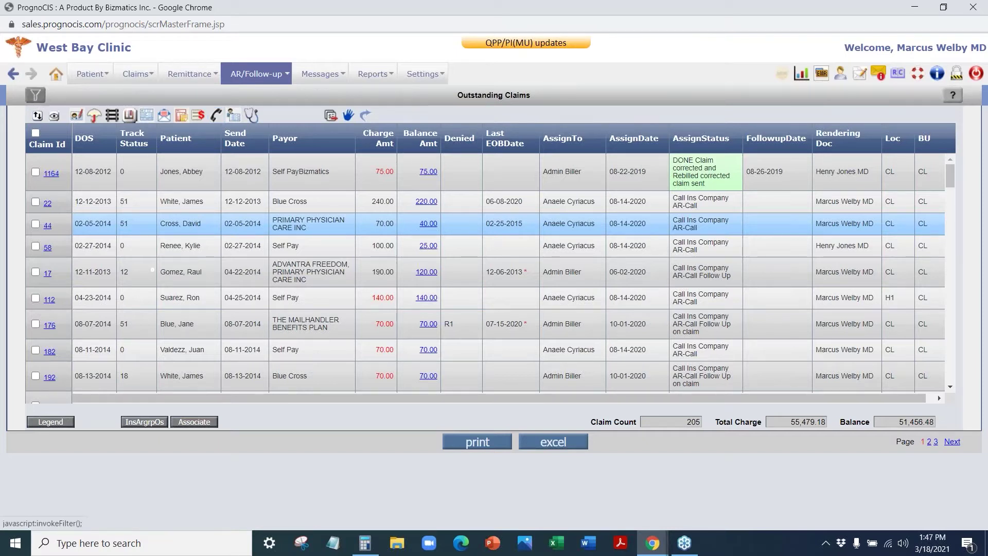
Step: Open the saved claim filters and preview the criteria of Pri Claims, Rejected Claims and Primary Aging 0-30
click(36, 94)
click(51, 172)
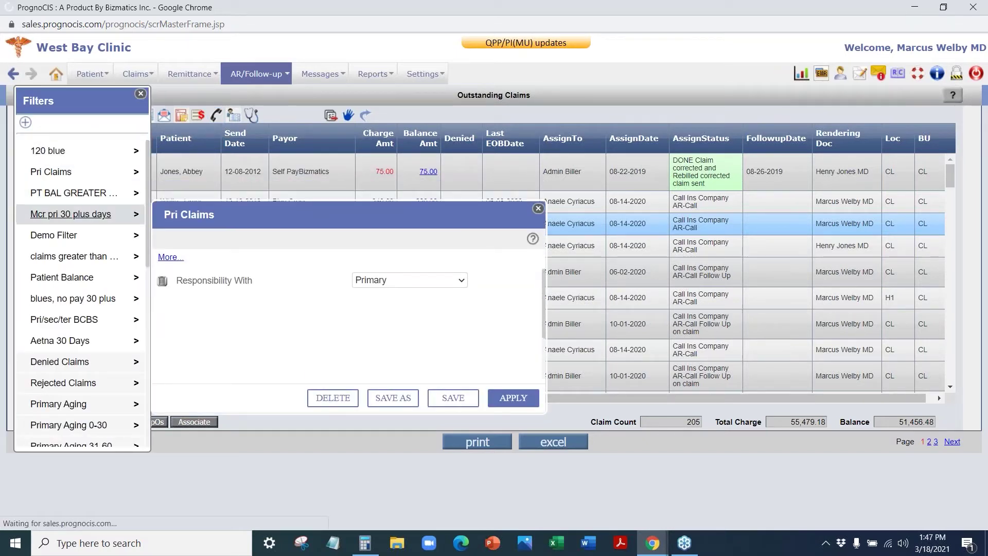
scroll(67, 214, down, 5)
click(67, 190)
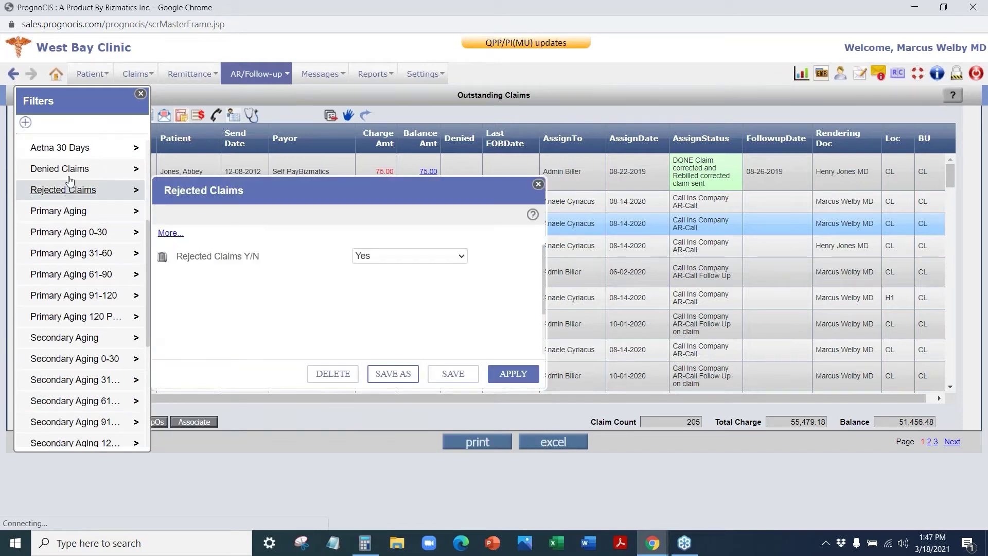
click(78, 233)
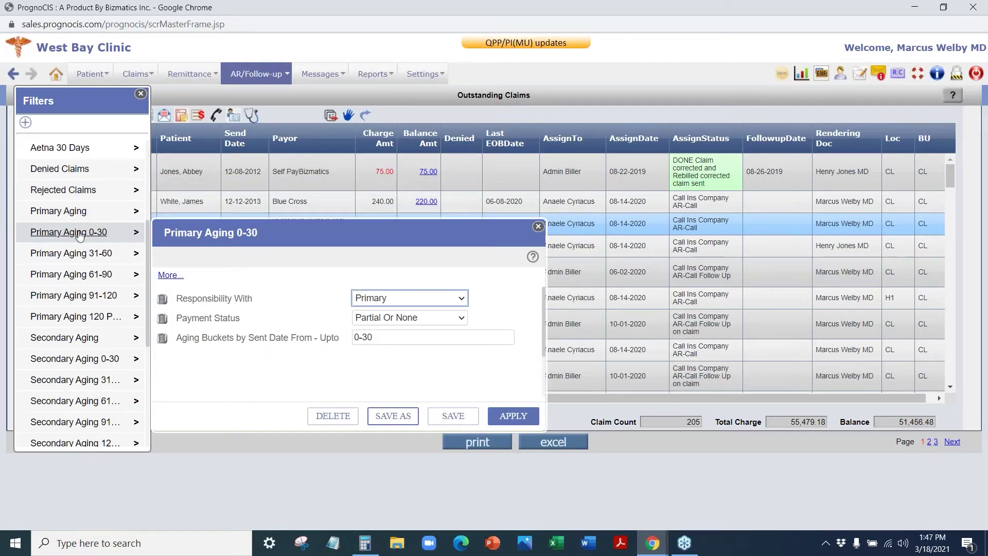
click(75, 340)
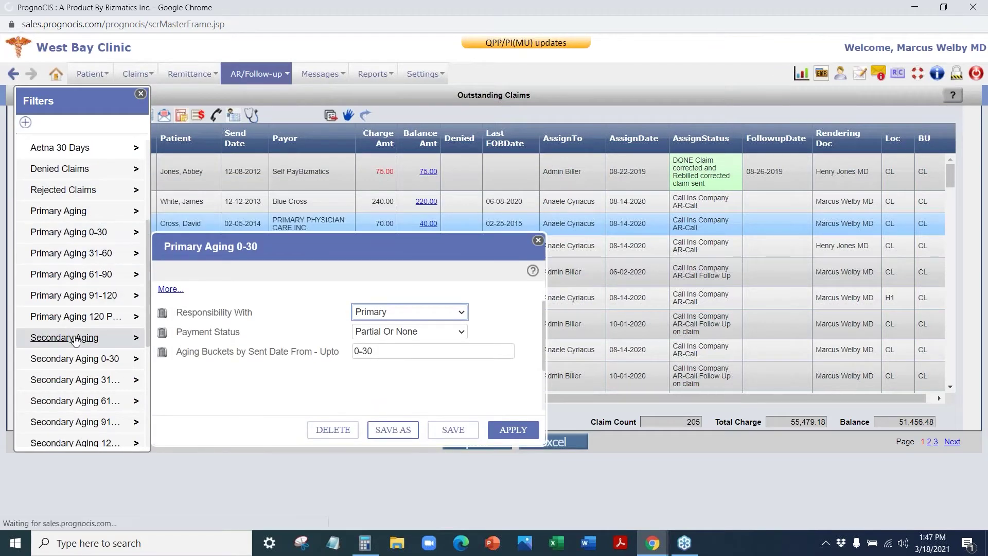
Step: Preview the criteria of further saved filters, including Work Comp Claims, Employer Claims and Aetna 30 Days
scroll(75, 340, down, 6)
click(68, 330)
click(66, 310)
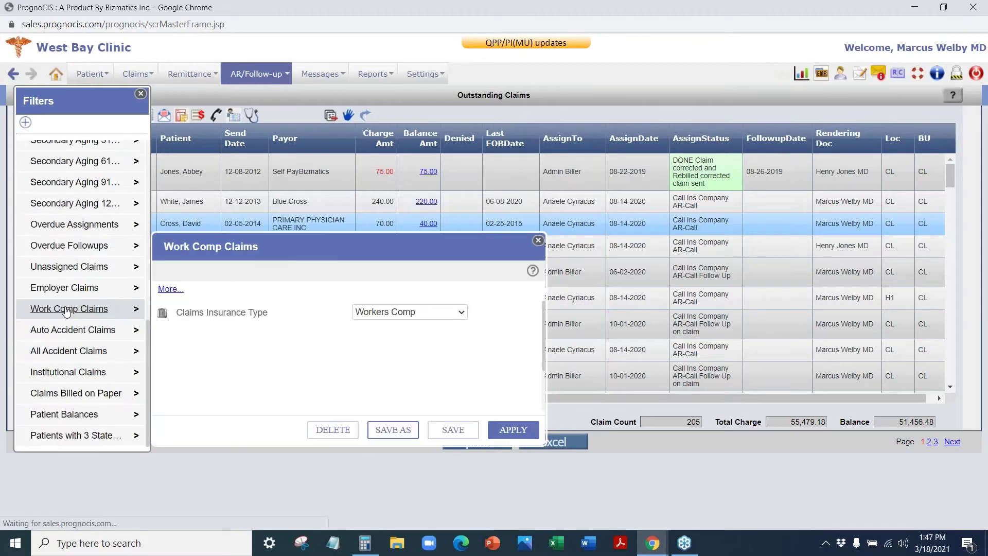
click(64, 287)
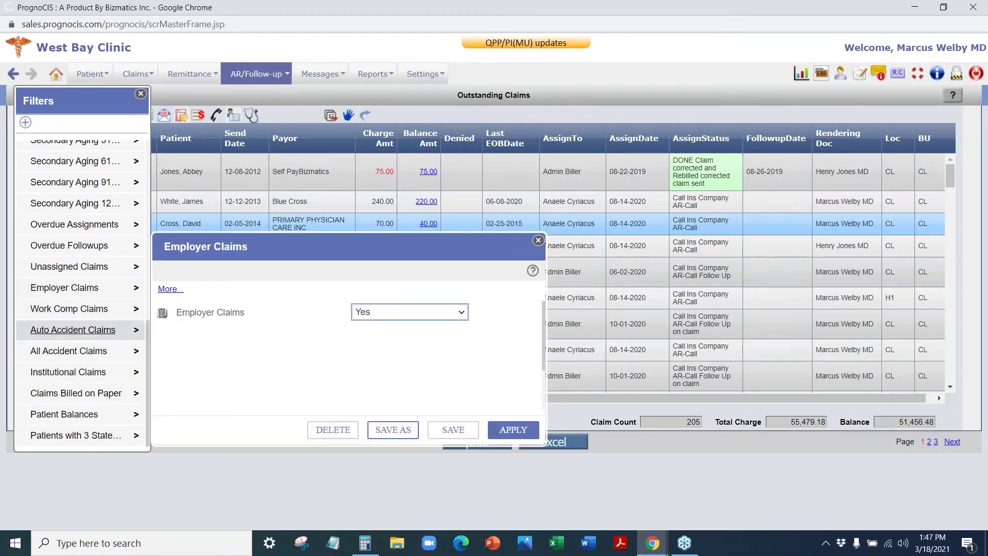
click(52, 350)
scroll(59, 340, up, 10)
click(60, 340)
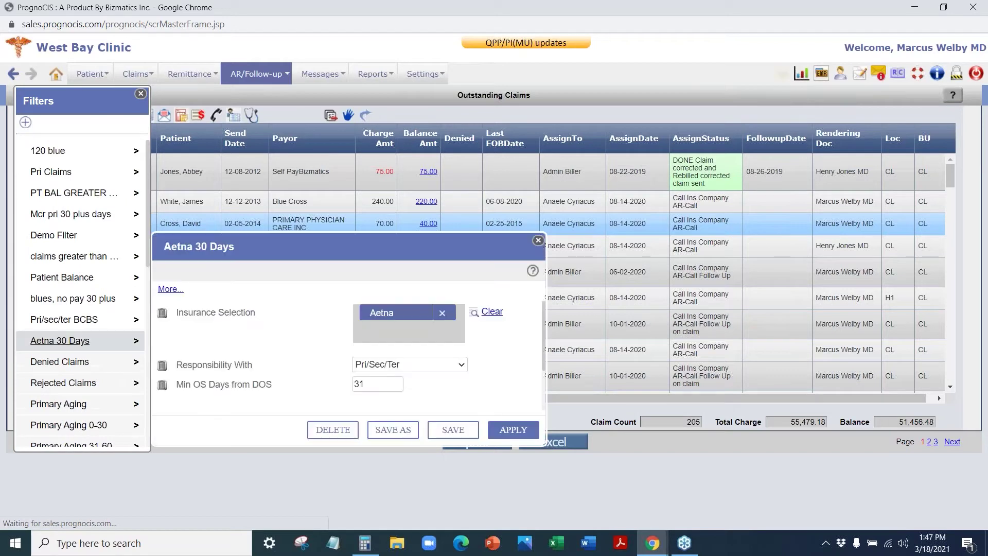
Step: Apply the saved "120 blue" filter to the outstanding claims and review the filtered list and its totals
click(52, 151)
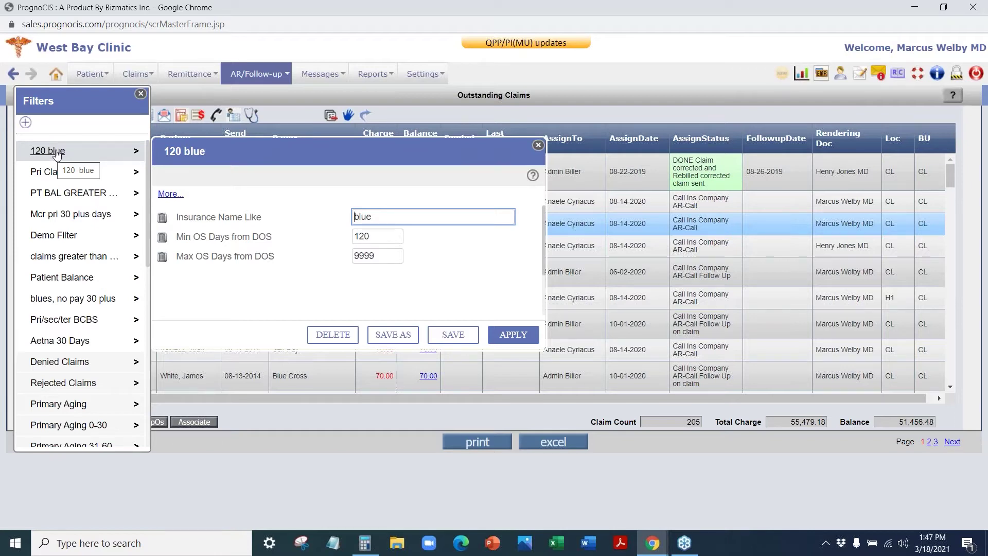
click(56, 152)
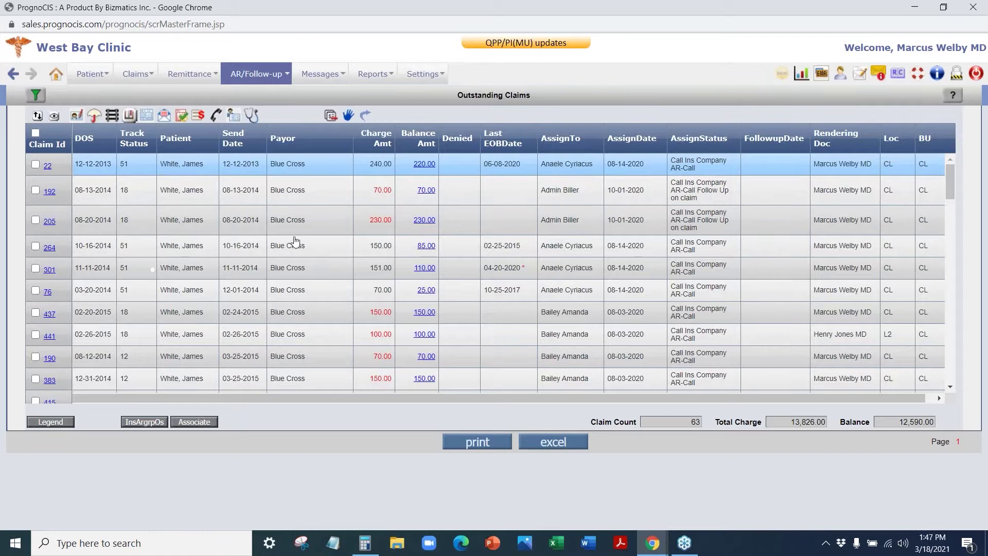
scroll(294, 289, down, 5)
scroll(294, 340, down, 10)
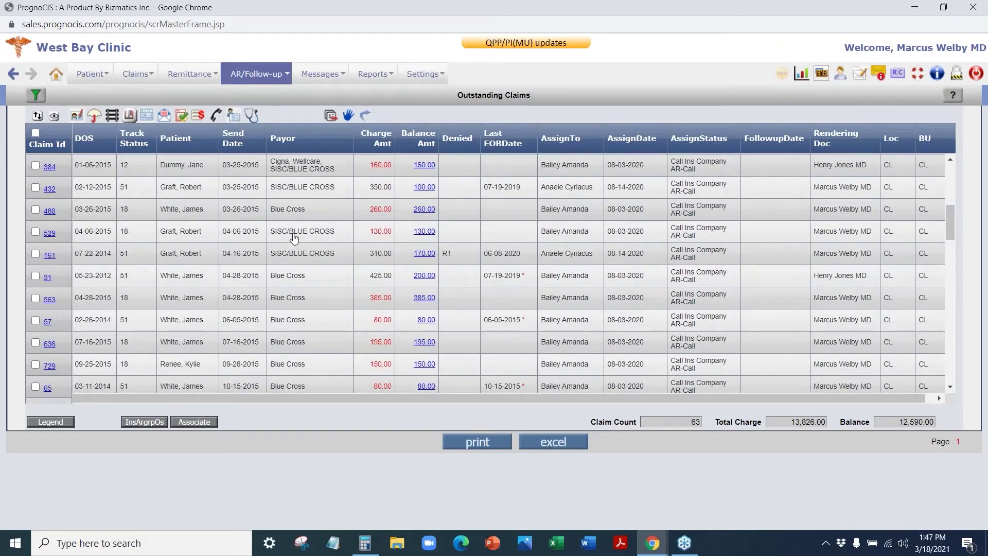
scroll(296, 335, down, 10)
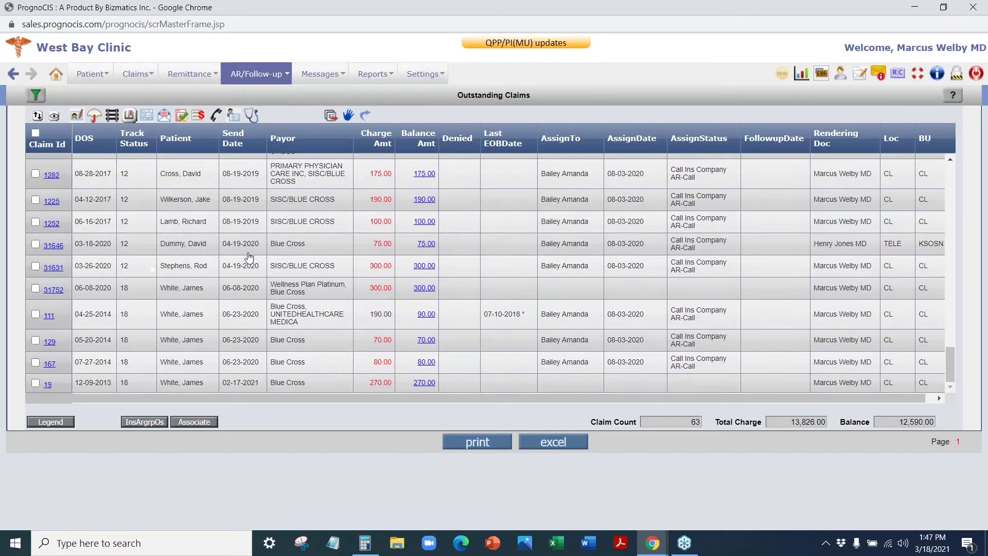
scroll(298, 319, up, 3)
scroll(298, 318, up, 15)
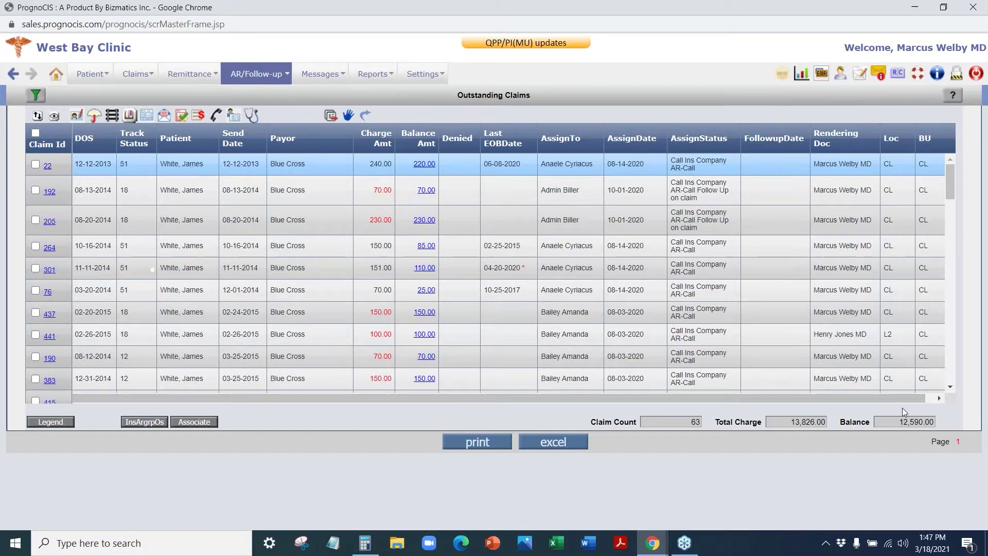
mouse_move(931, 416)
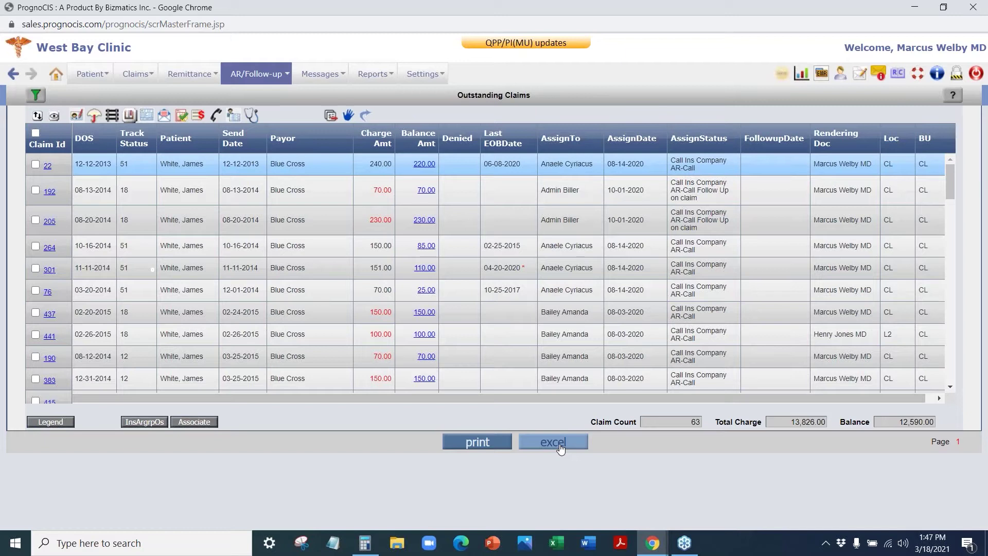
Step: Select all filtered claims, view the form for assigning them to a user, and close it without assigning
click(36, 134)
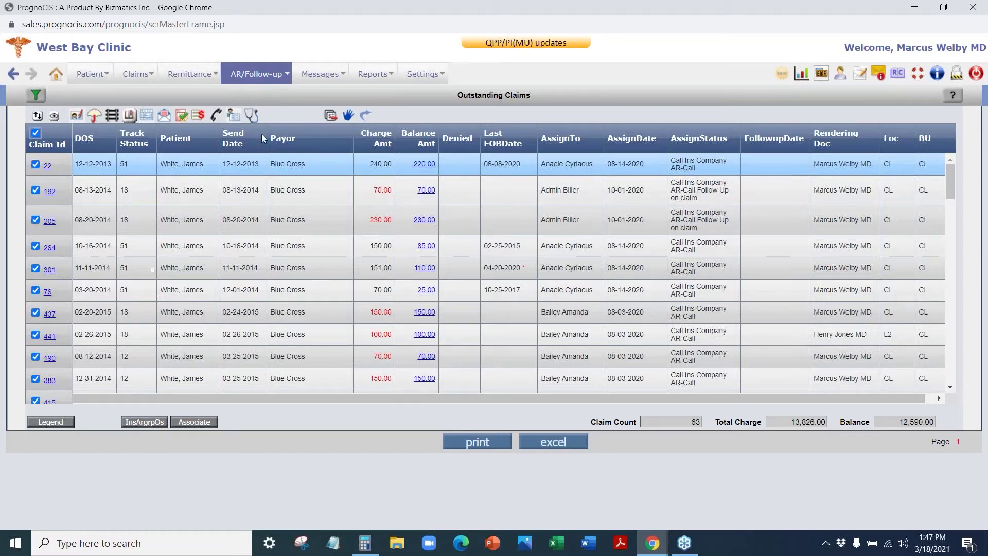
click(349, 115)
click(446, 350)
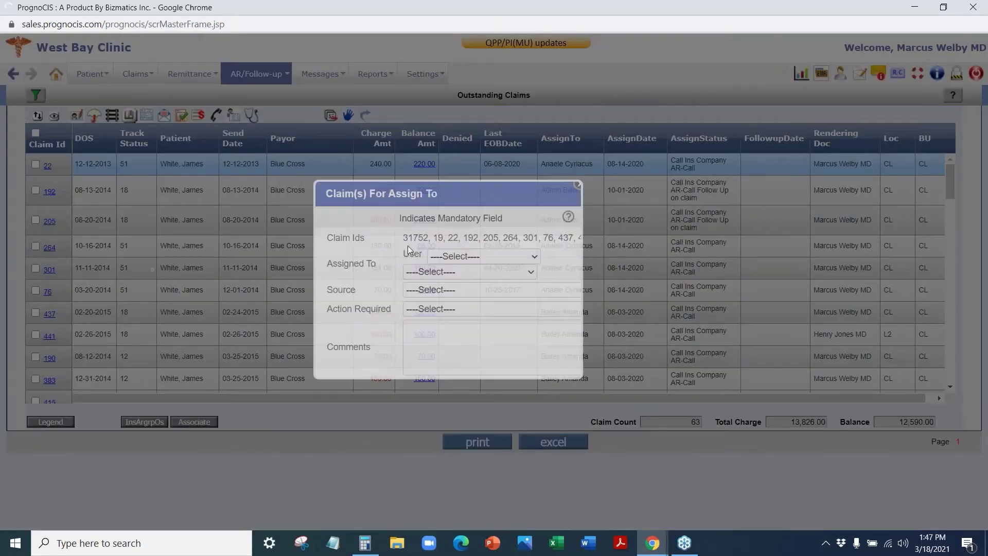
click(503, 231)
click(537, 192)
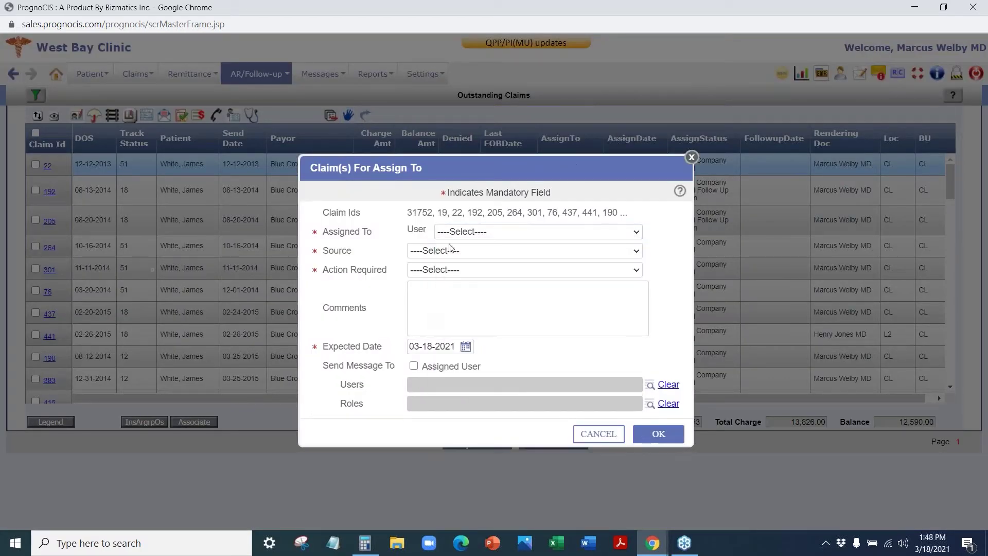
click(692, 157)
Step: Start a new ad-hoc claim filter, examine its available criteria, including the Assigned Tasks and Claim Fields groups, and close it without saving
click(36, 97)
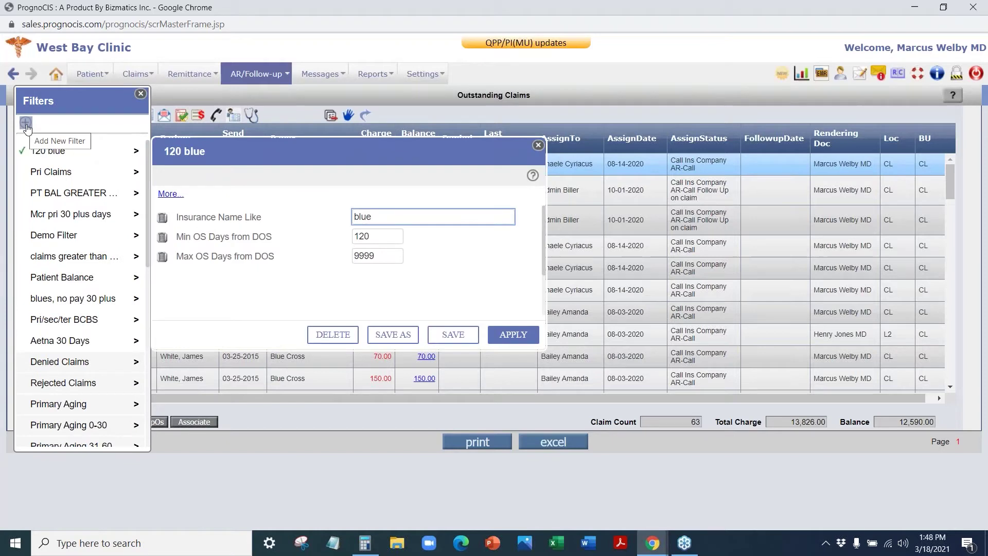
click(26, 125)
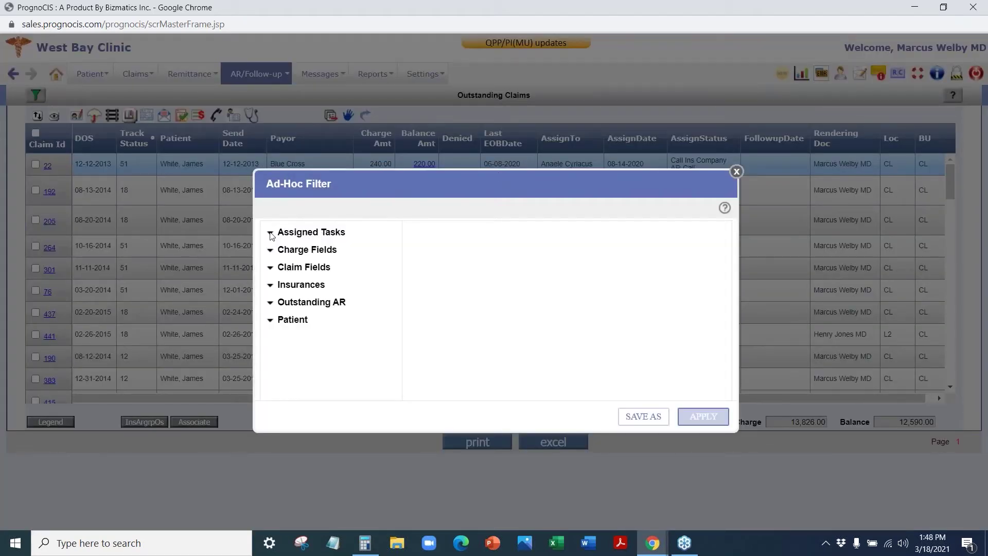
click(270, 234)
scroll(296, 315, down, 5)
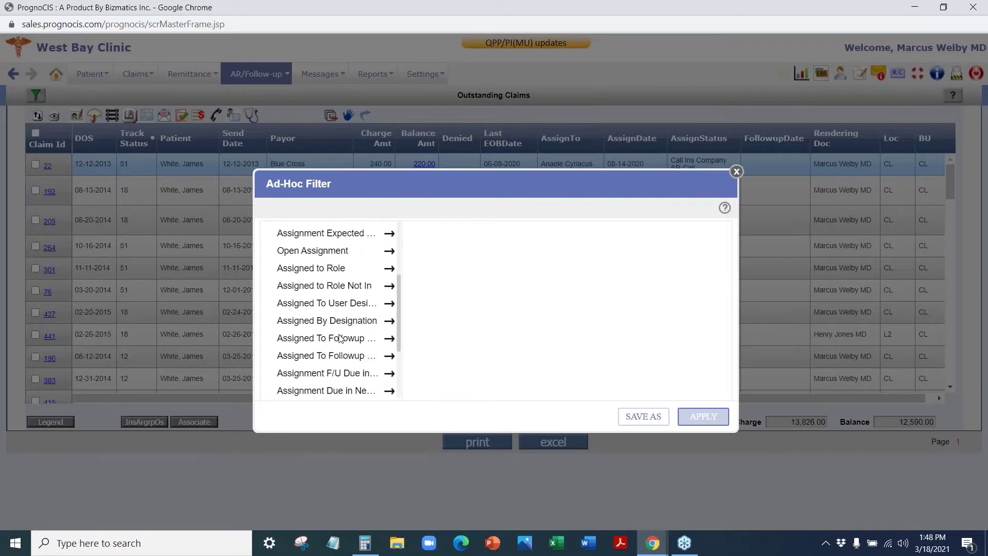
click(270, 321)
scroll(273, 330, down, 5)
click(270, 337)
scroll(338, 288, down, 4)
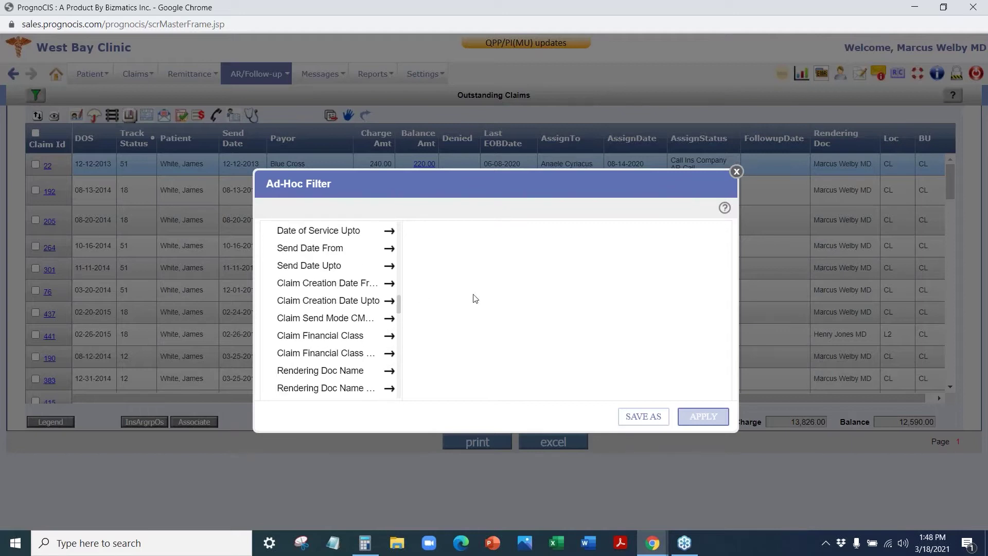
scroll(335, 309, up, 10)
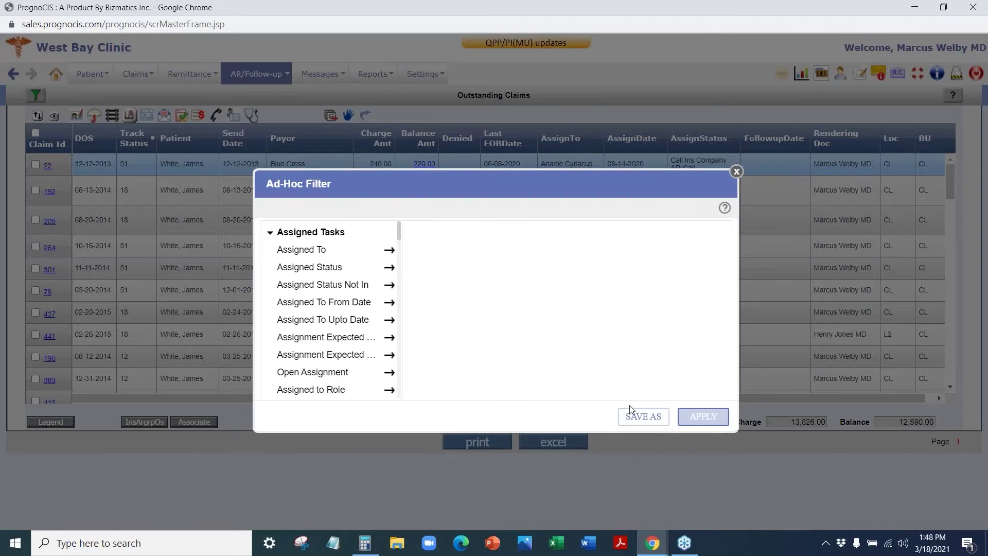
click(736, 172)
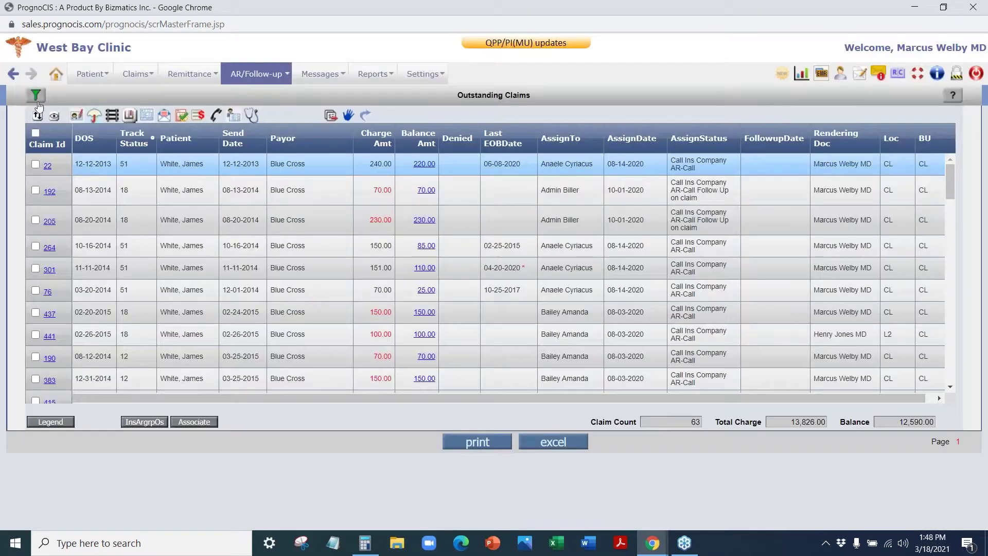
Step: Close the "120 blue" filter's criteria and go to the Assigned Tasks list
click(36, 95)
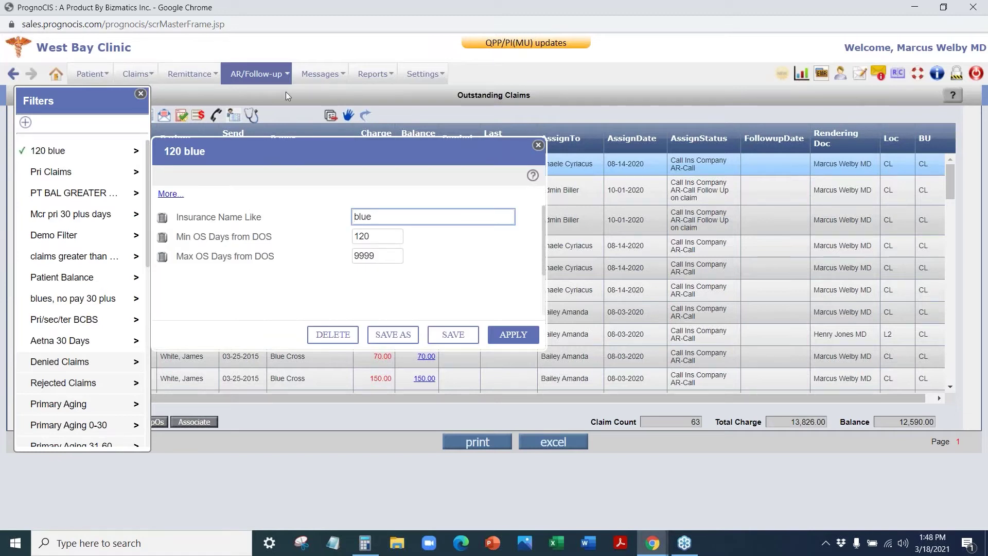
click(539, 145)
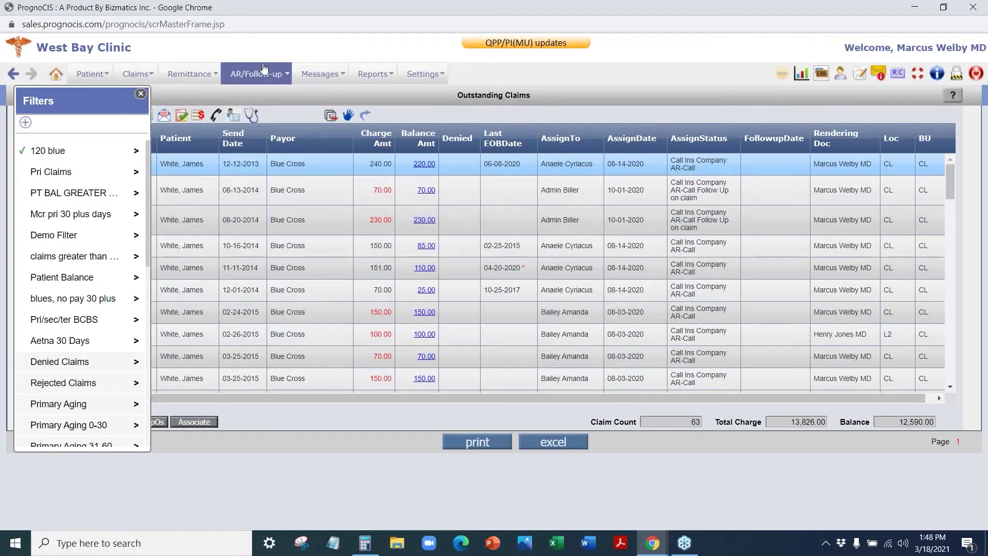
mouse_move(257, 71)
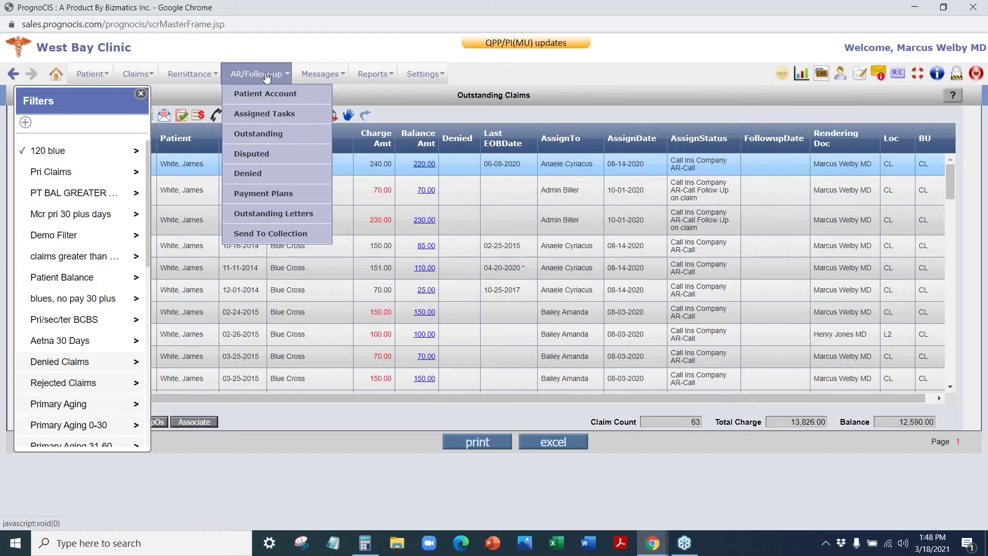
click(264, 118)
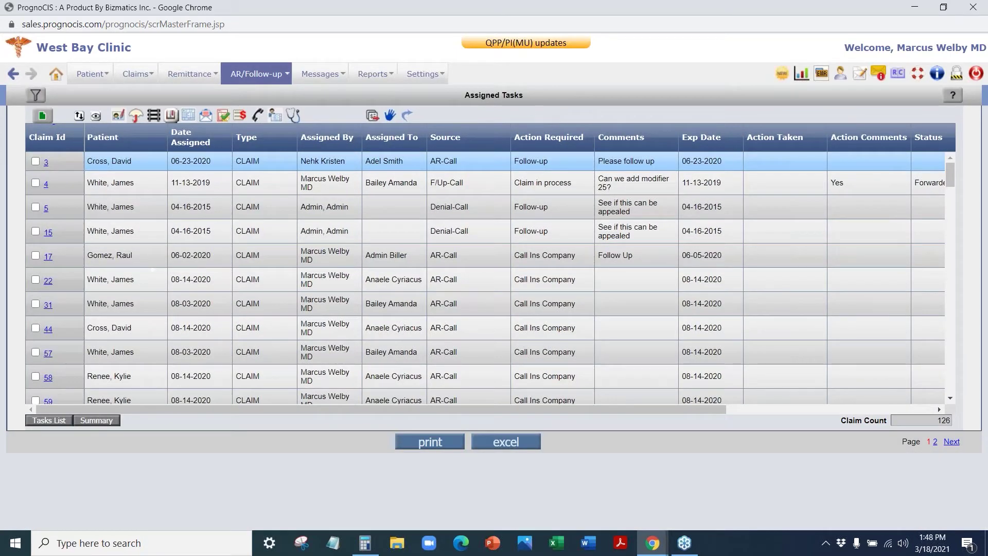
Step: View the detailed Tasks List of assigned claims, close it, and look through the rows and columns of the assigned tasks
click(50, 421)
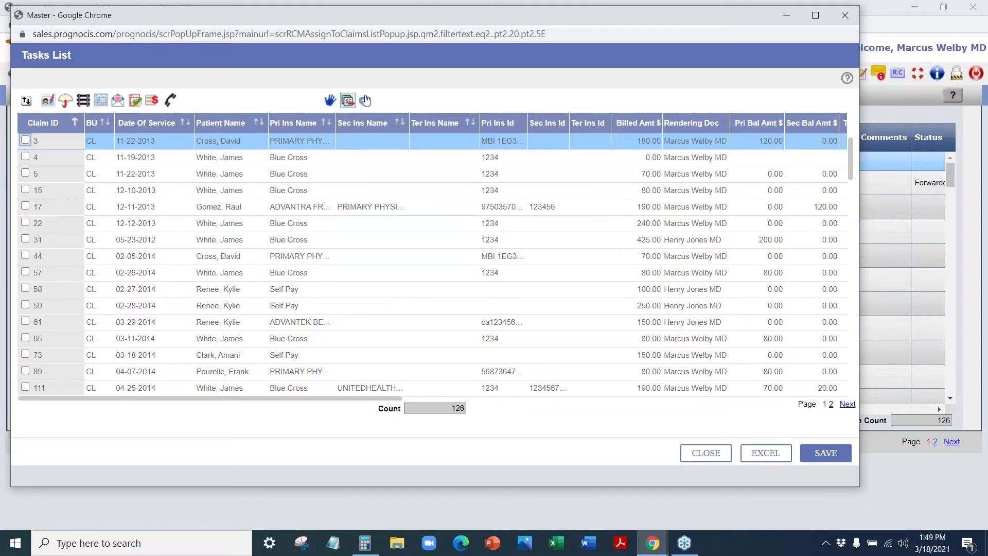
click(849, 16)
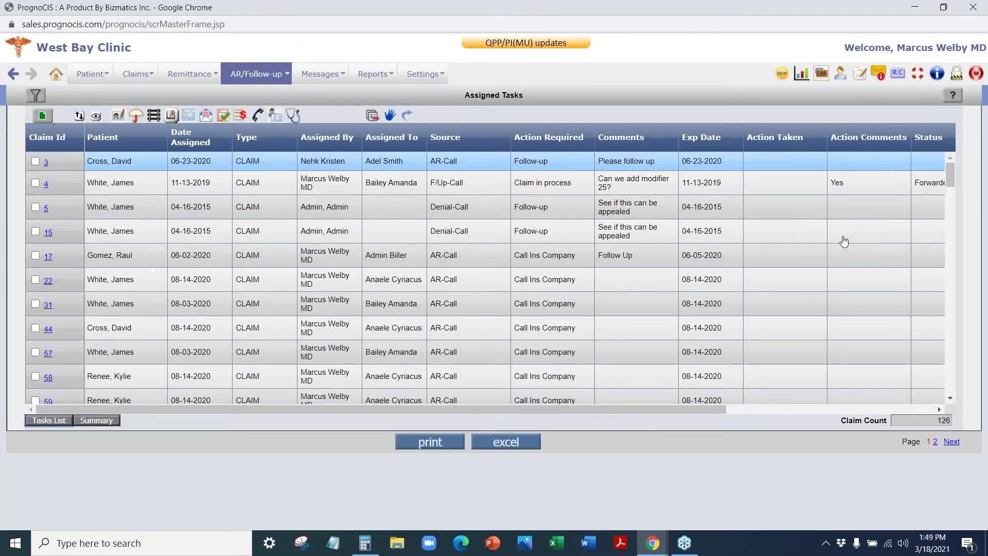
scroll(842, 253, down, 6)
scroll(837, 260, up, 6)
drag(682, 408, 886, 407)
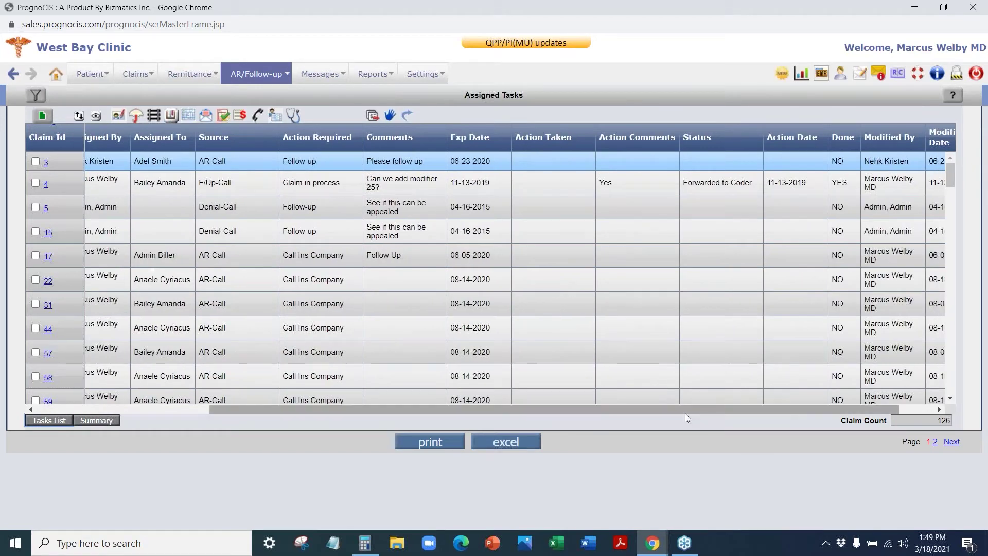
drag(685, 412, 429, 418)
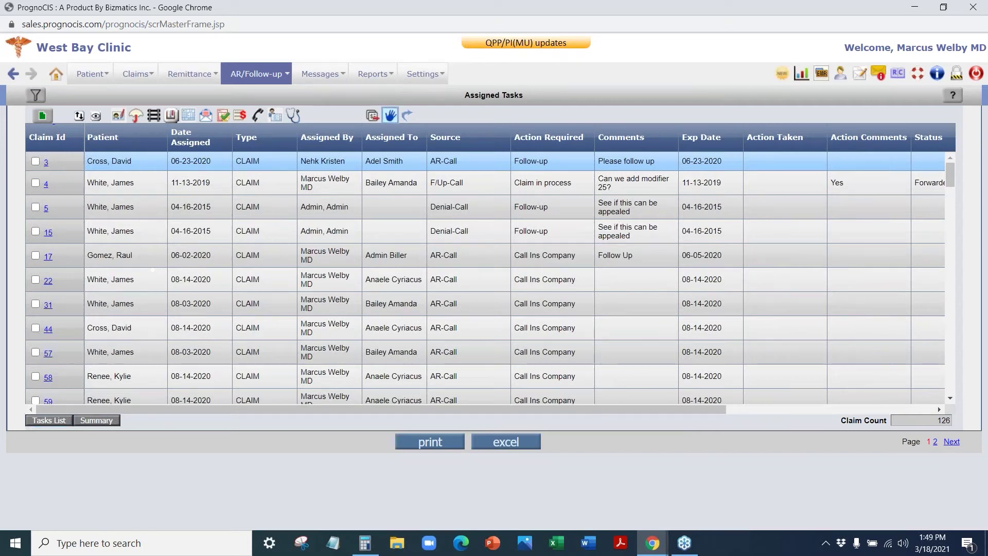
Step: Open the assignment form of the first assigned claim and set its action taken to Billed to secondary insurance
click(391, 115)
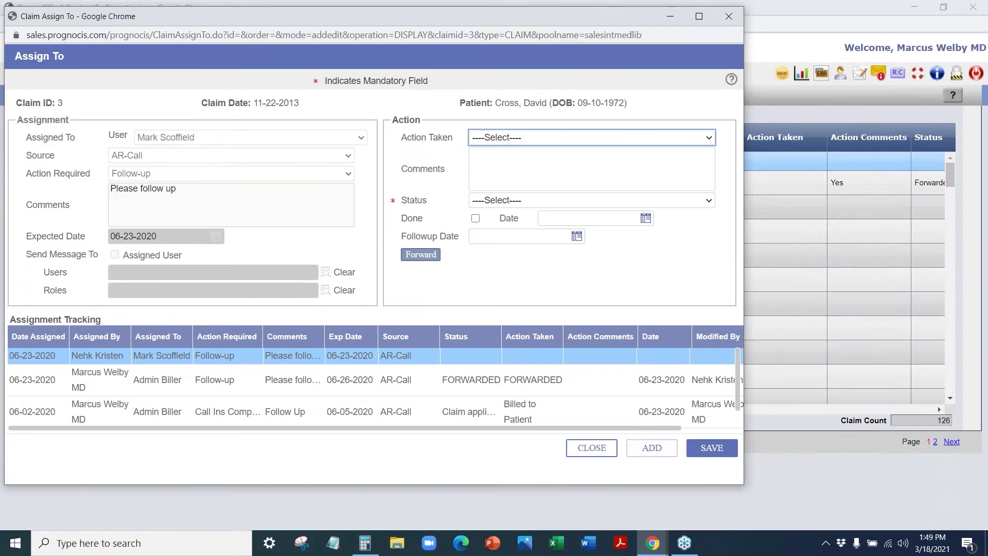
click(555, 139)
scroll(541, 309, down, 2)
scroll(540, 361, up, 2)
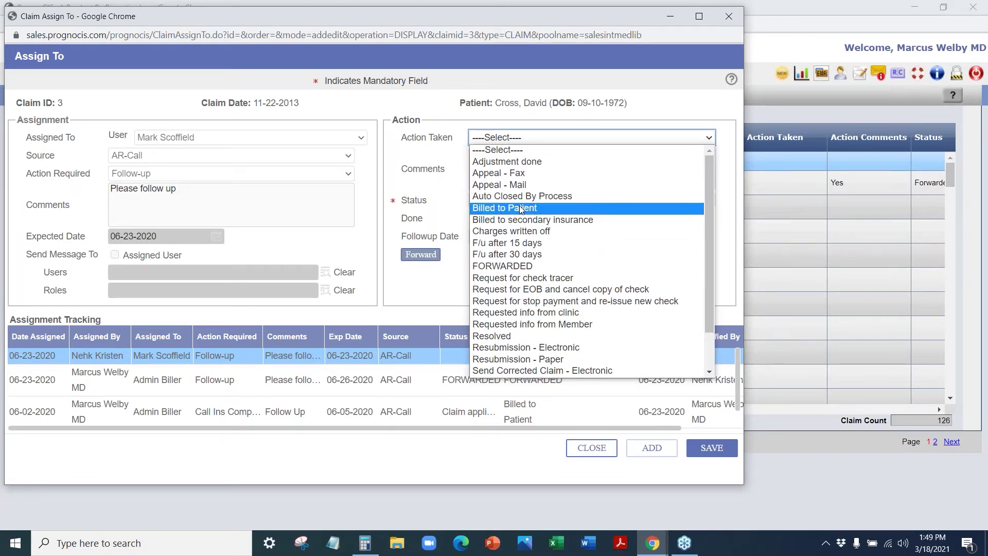
click(517, 219)
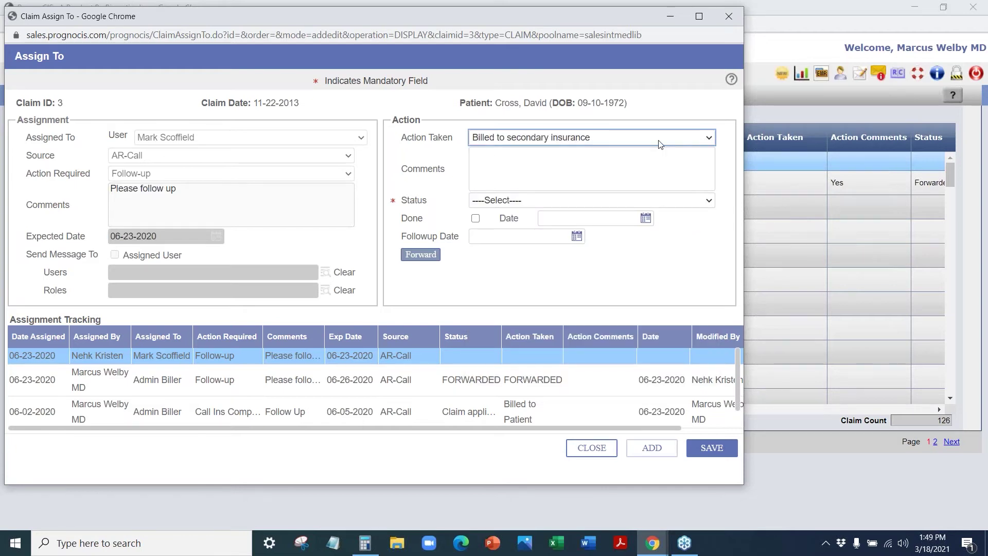
click(509, 178)
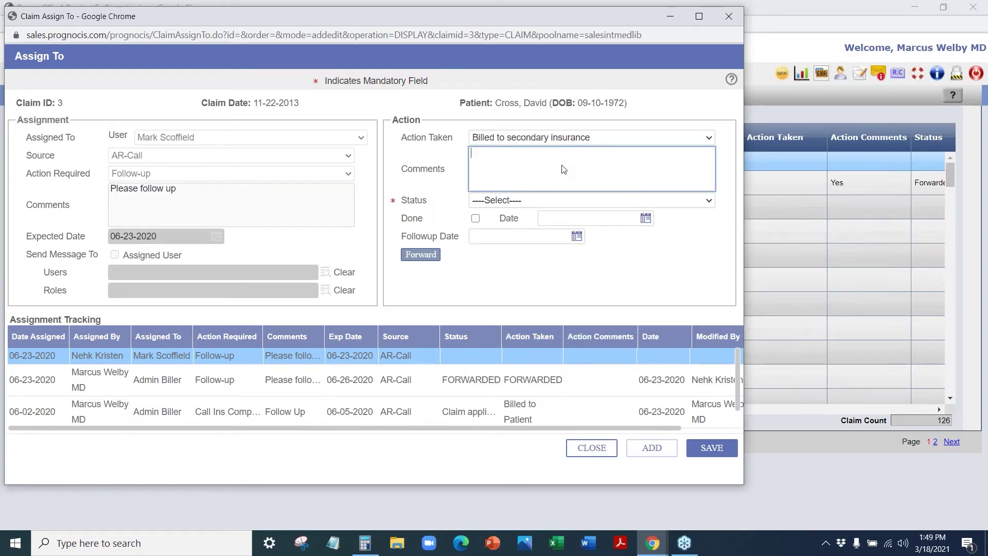
Step: Examine the status options and date field for the action on the first claim's assignment, and close the form
click(533, 200)
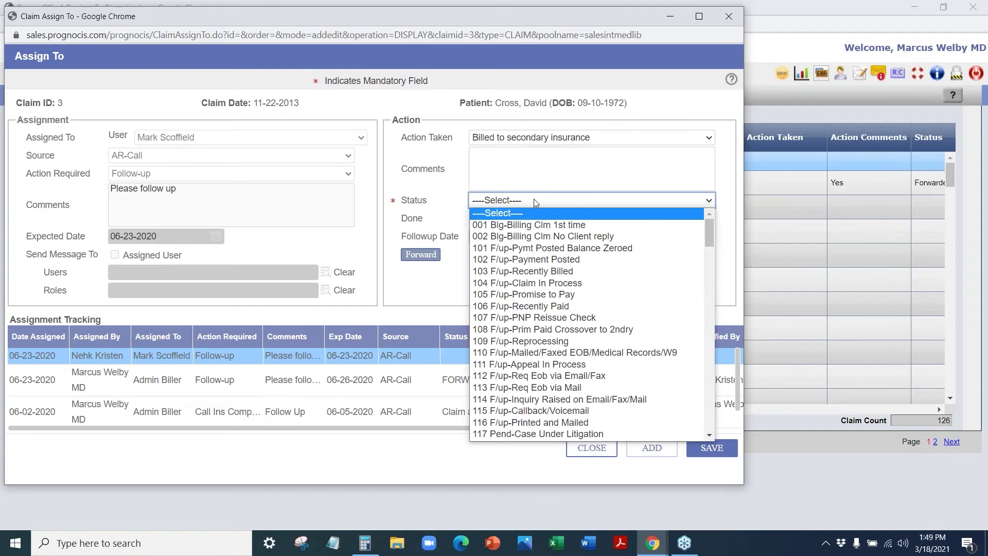
scroll(542, 299, down, 20)
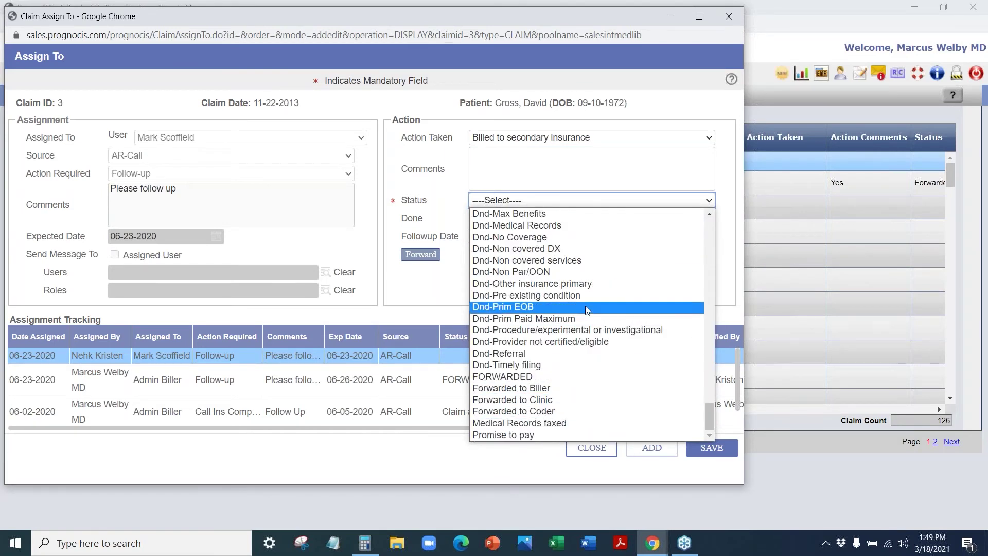
scroll(585, 305, up, 20)
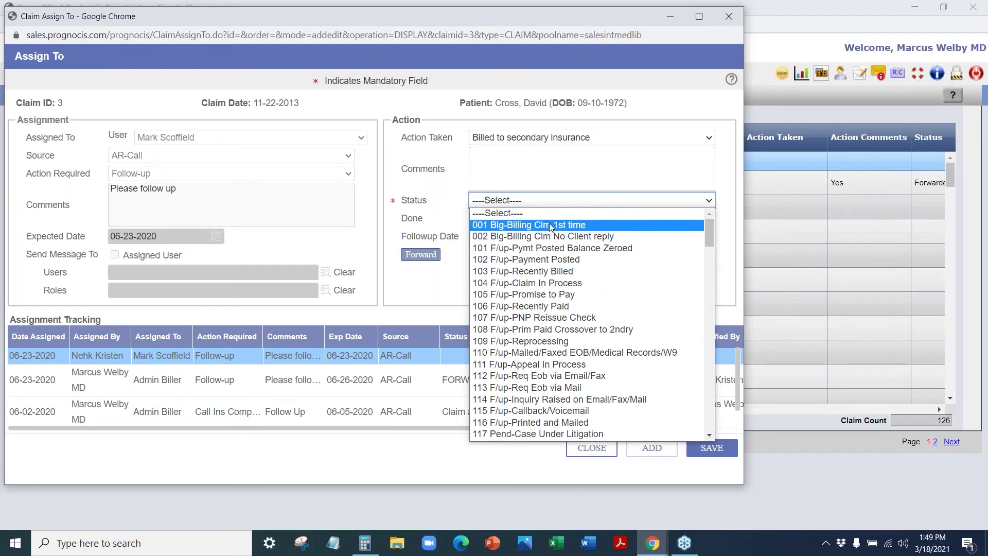
scroll(544, 309, down, 5)
scroll(539, 383, down, 15)
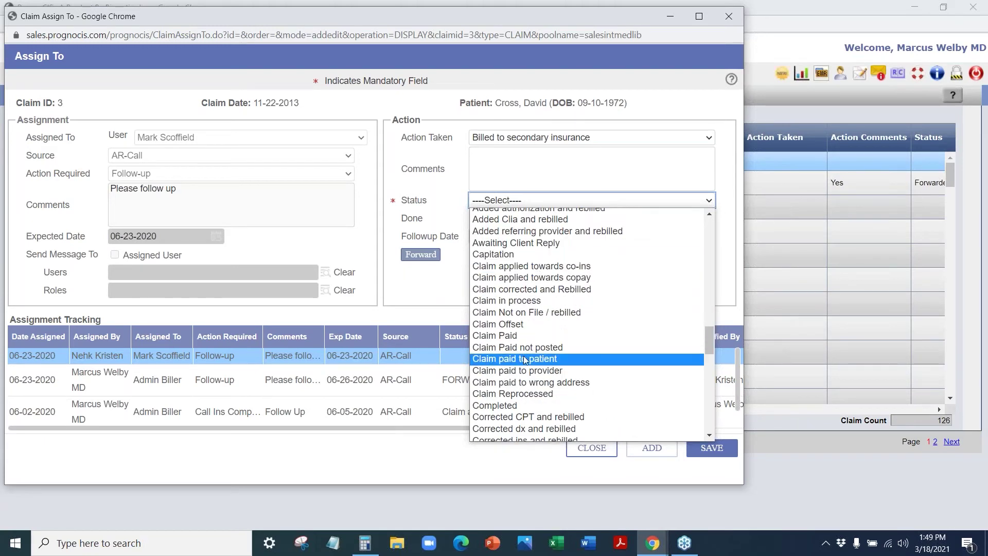
click(462, 172)
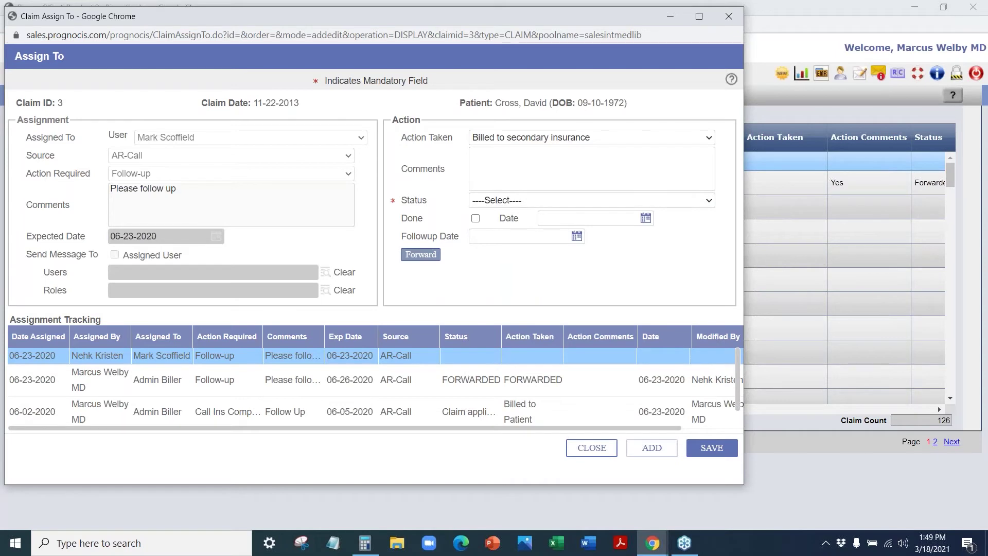
click(577, 215)
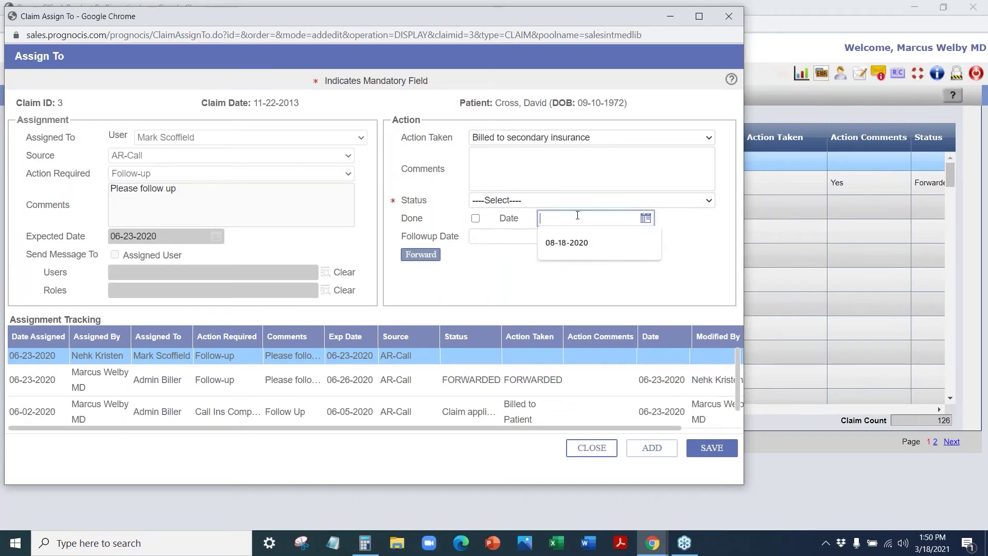
click(706, 221)
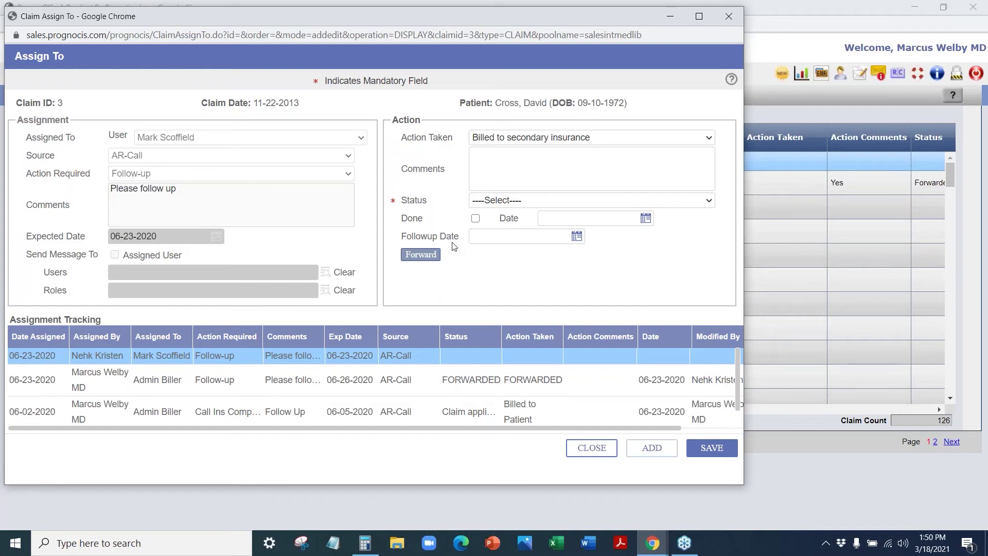
click(576, 200)
click(608, 225)
click(712, 448)
click(729, 16)
Step: Review the Open Assignment Summary, with its statuses and insurances, and close it
scroll(601, 319, down, 6)
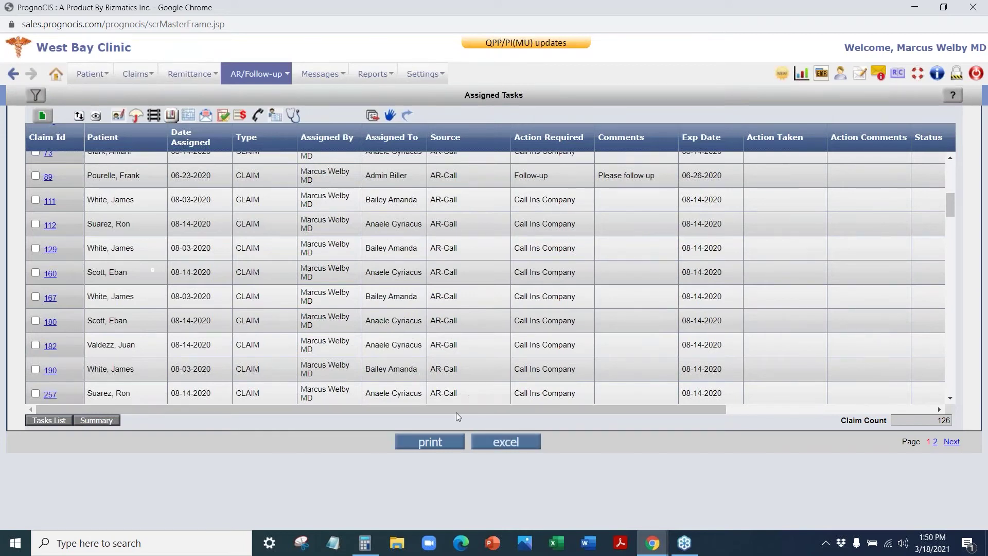
click(96, 421)
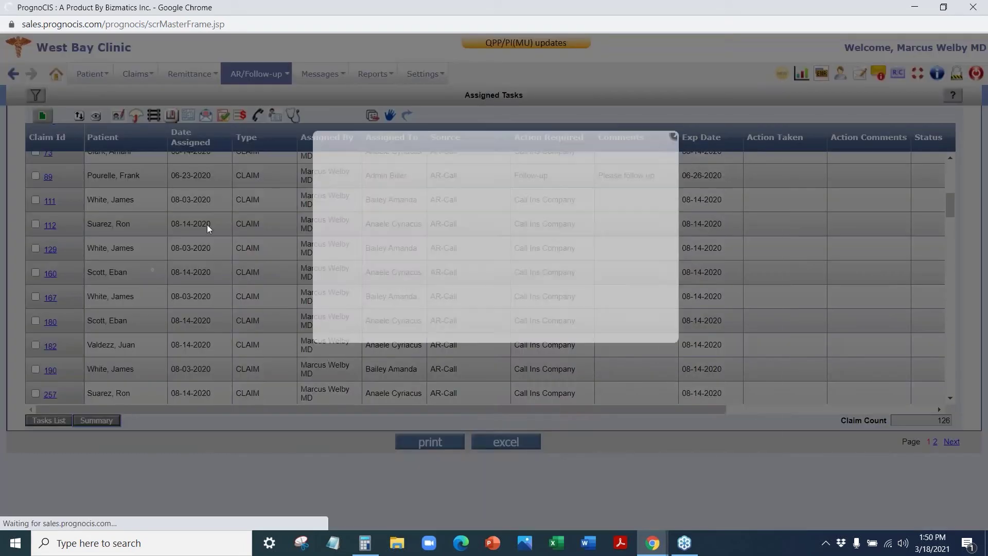
scroll(508, 302, down, 10)
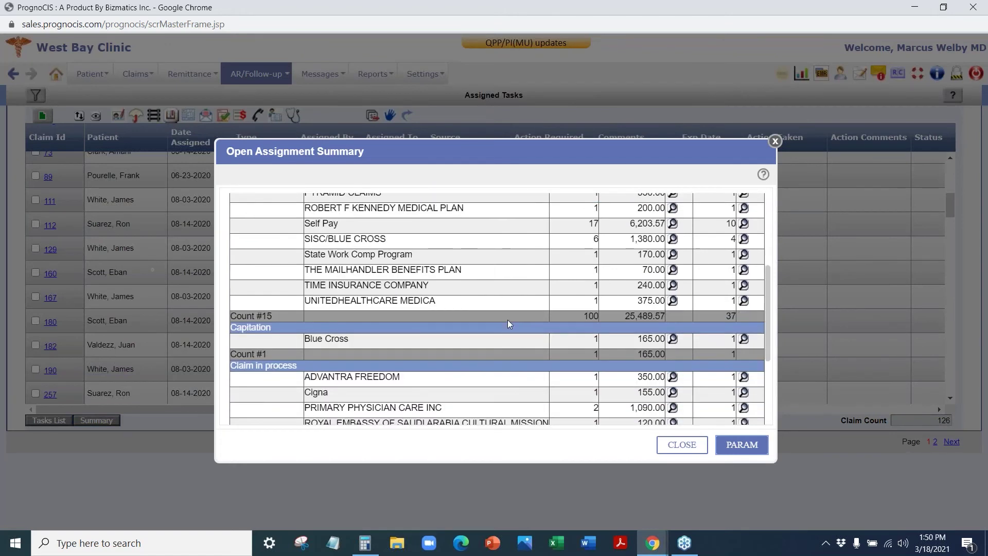
click(774, 142)
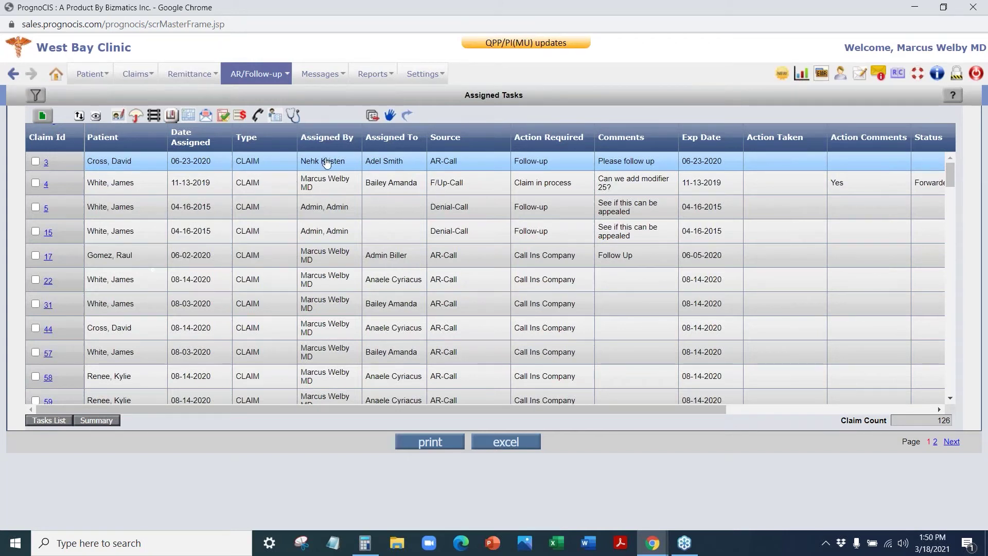
Step: Start a claim letter for the third assigned claim using the Medical Necessity Appeal template, and read through its text
click(321, 207)
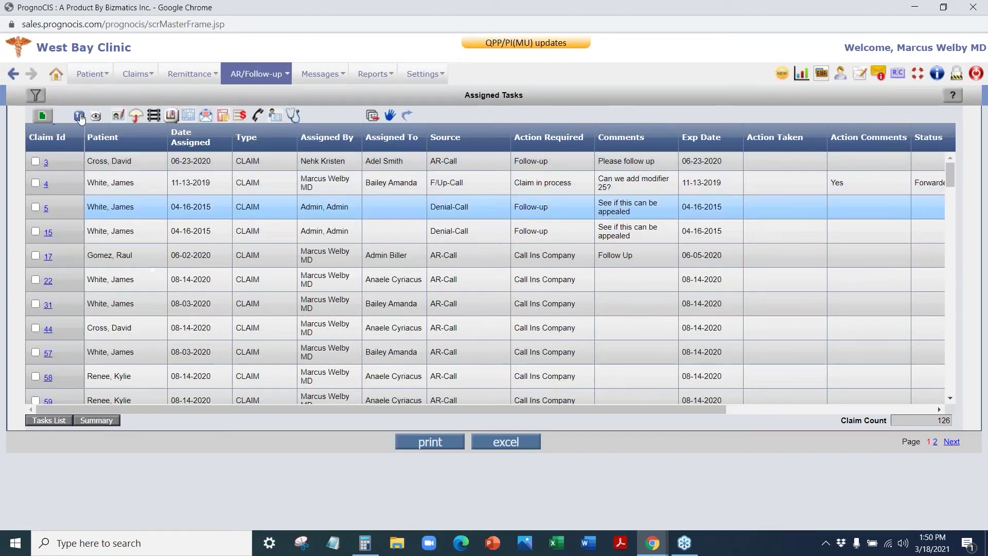
click(206, 116)
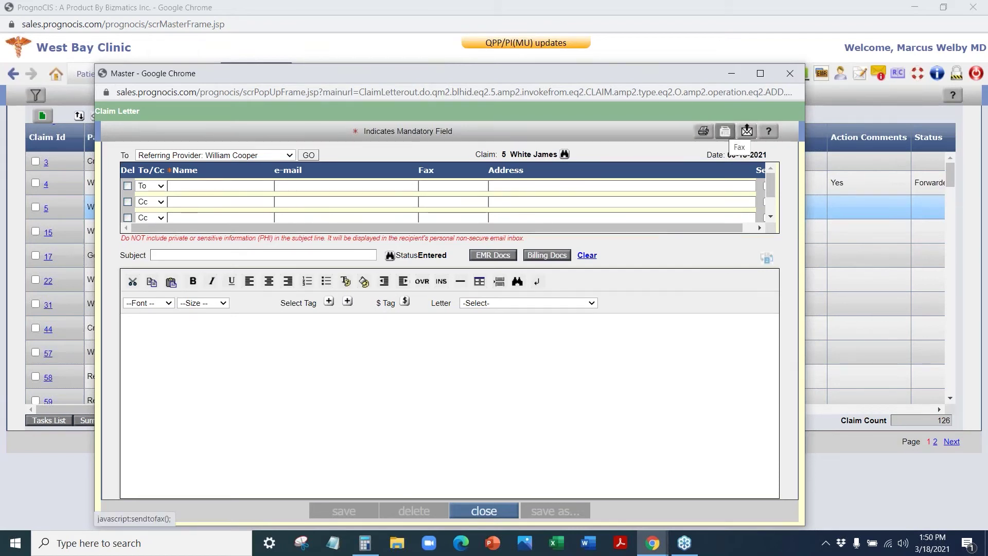
click(502, 303)
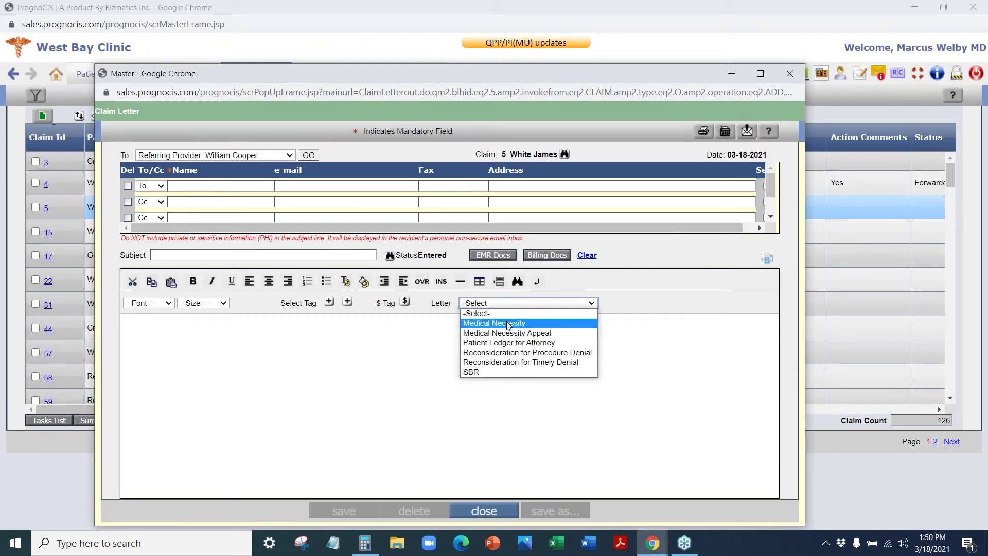
click(514, 333)
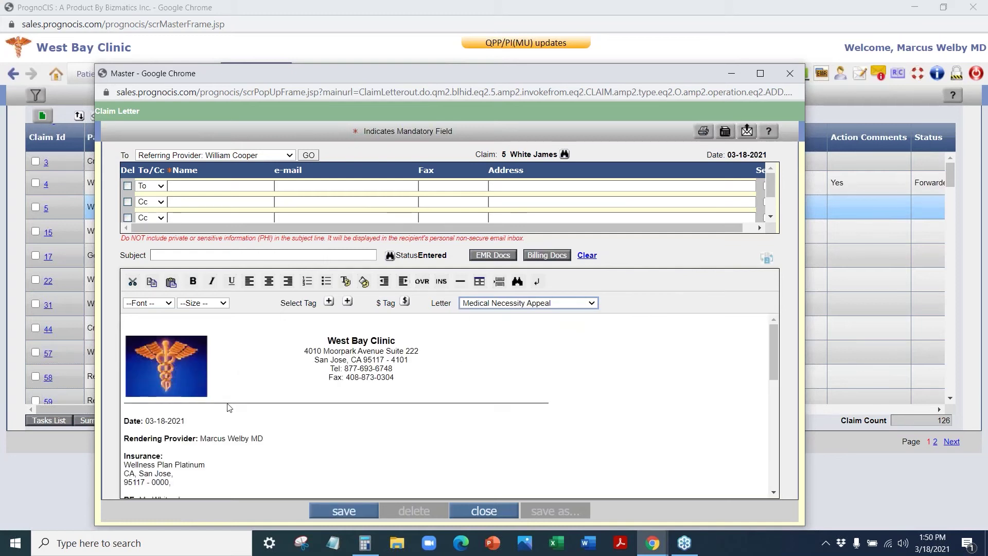
scroll(229, 408, down, 3)
scroll(294, 377, down, 3)
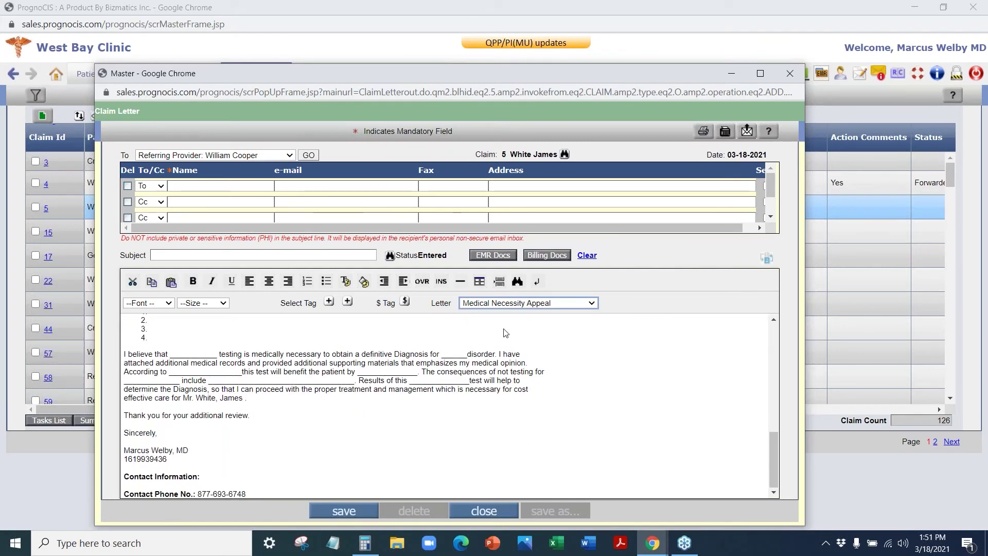
Step: Switch the claim letter to the Medical Necessity template and look over its contents
click(553, 305)
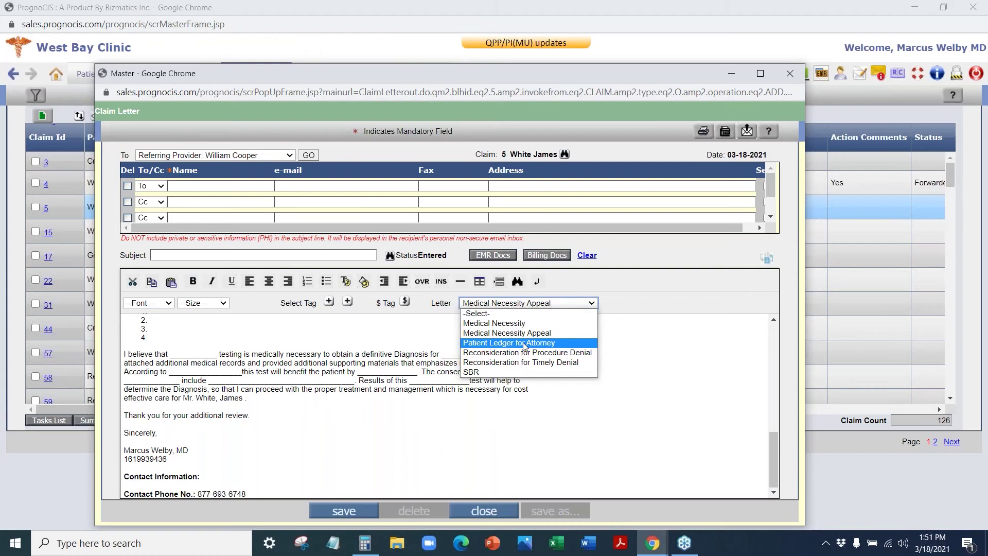
click(494, 323)
scroll(309, 407, down, 3)
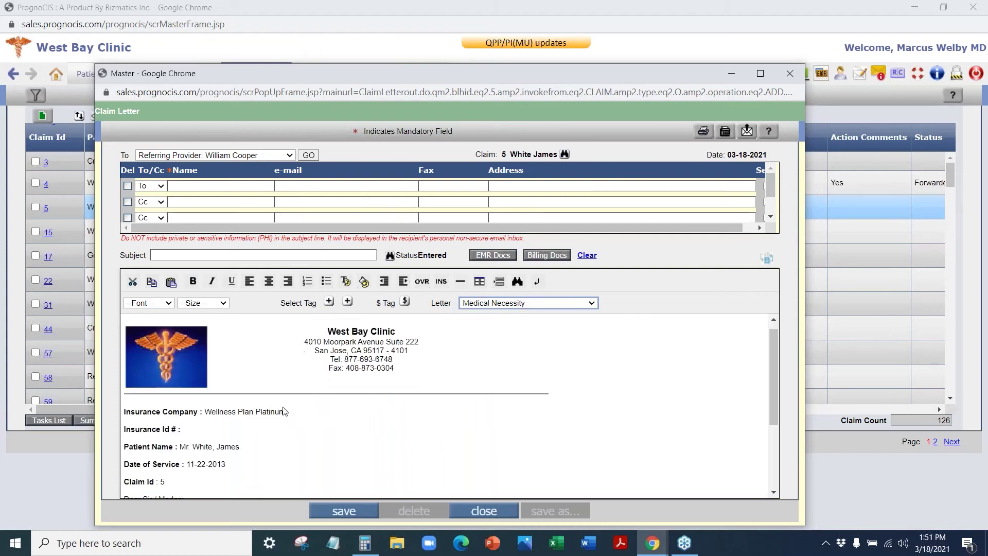
scroll(534, 415, up, 3)
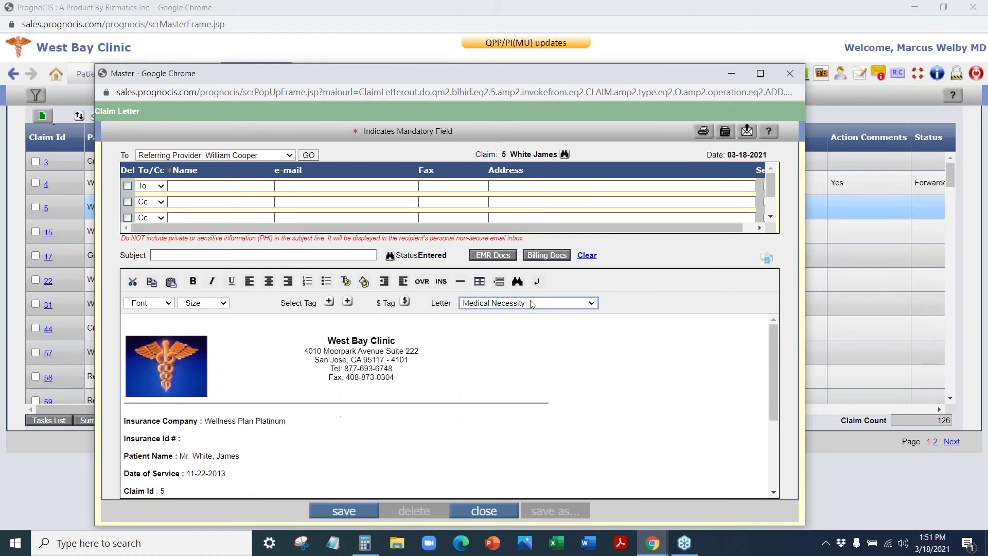
Step: Review the EMR documents and the billing documents available as letter attachments, closing both lists without selecting any
click(493, 256)
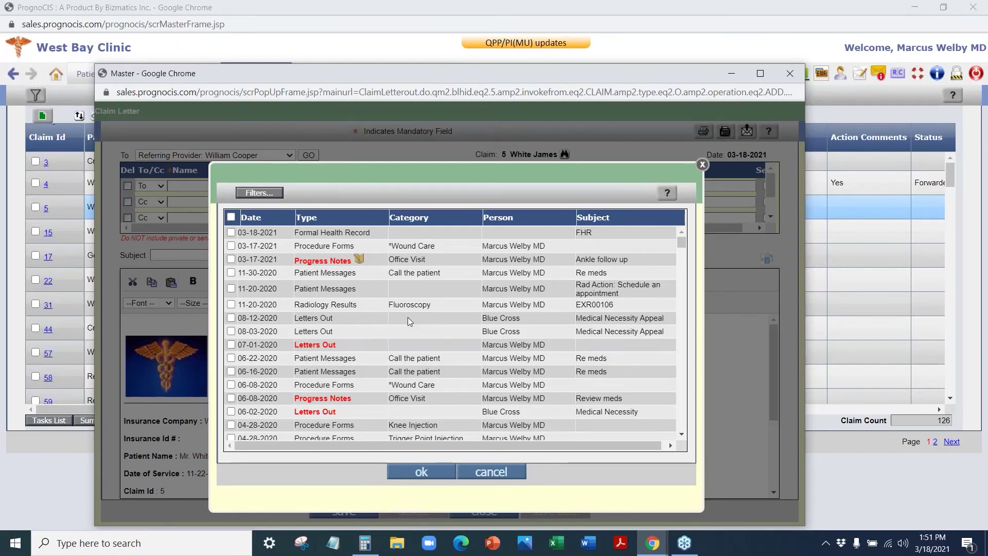
click(503, 471)
click(546, 255)
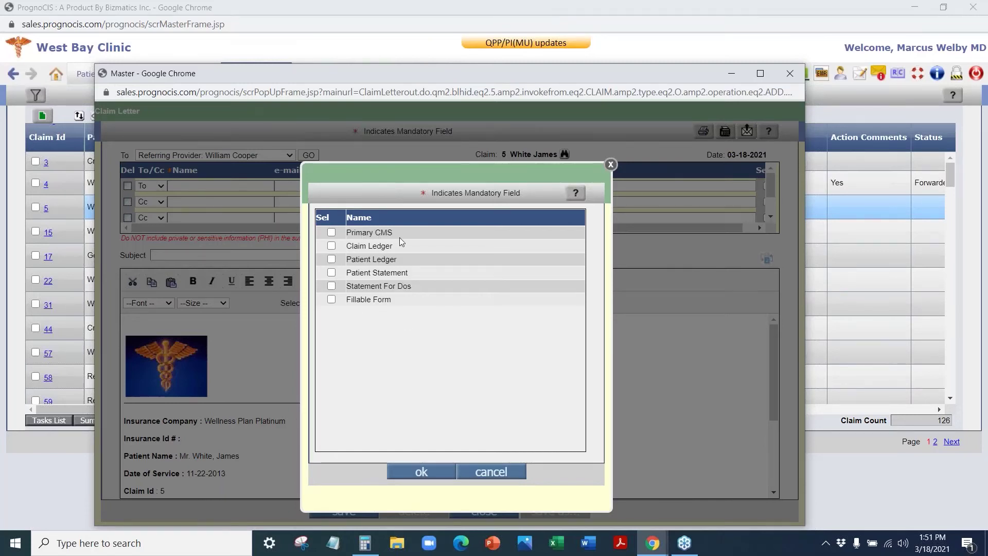
click(611, 165)
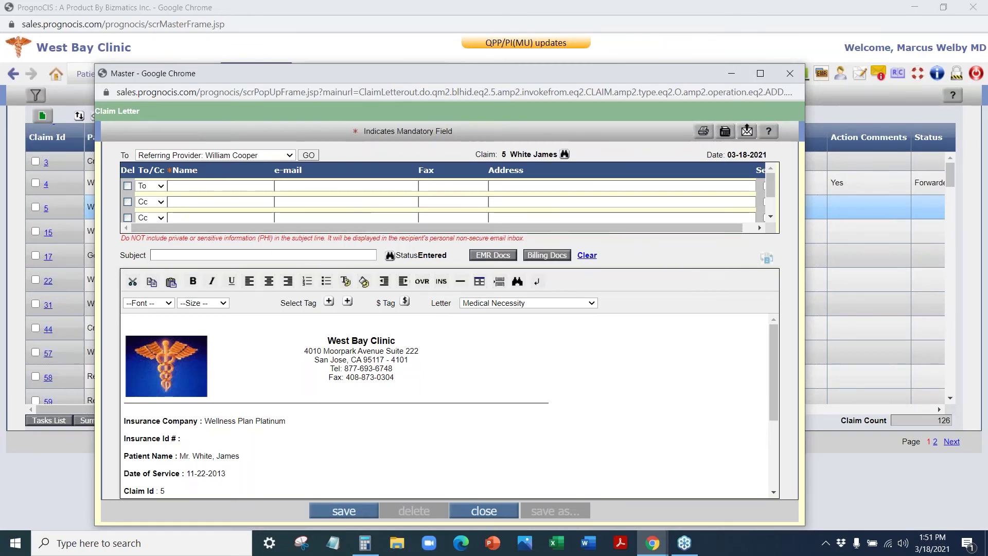
Step: Delete the letter text from after "Patie" in the Patient Name label through the Claim Id line
scroll(360, 401, down, 1)
drag(168, 427, 144, 394)
key(Delete)
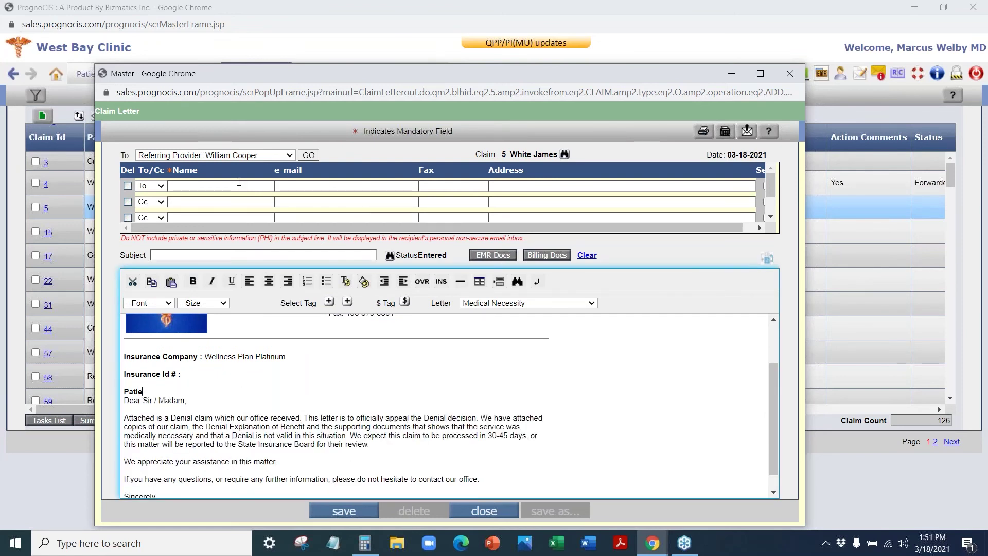
Step: Add the primary insurance, Blue Cross, as the letter's To recipient, and save and close the letter
click(237, 156)
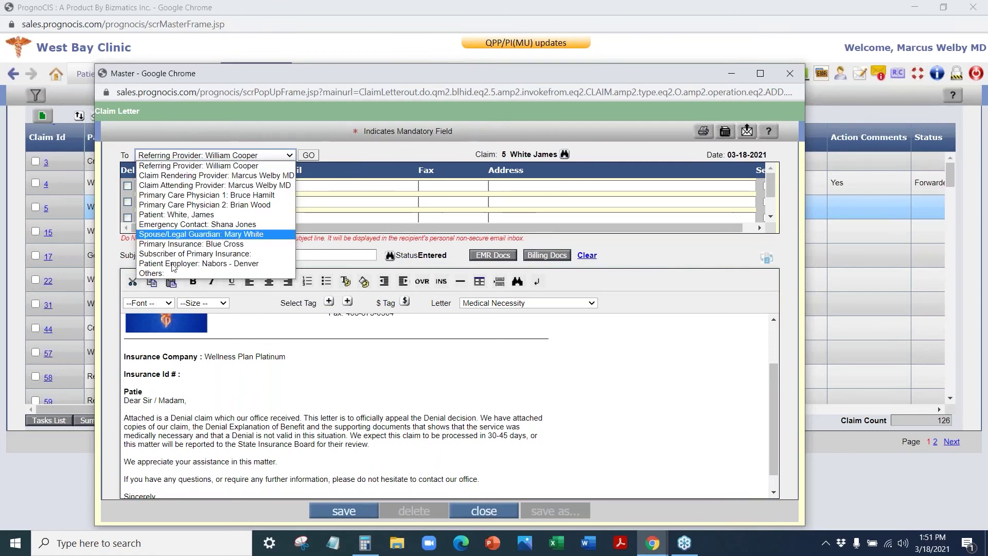
click(178, 244)
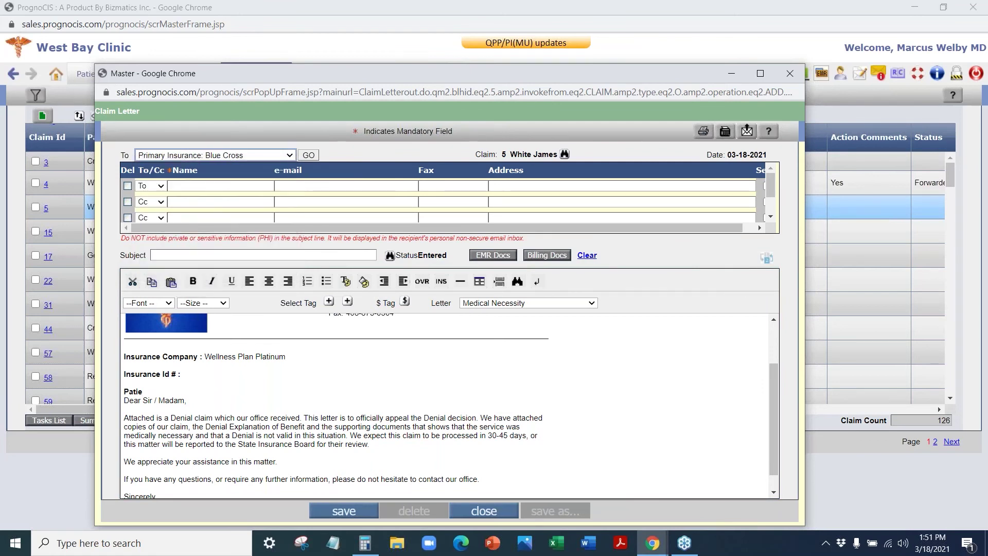
click(231, 156)
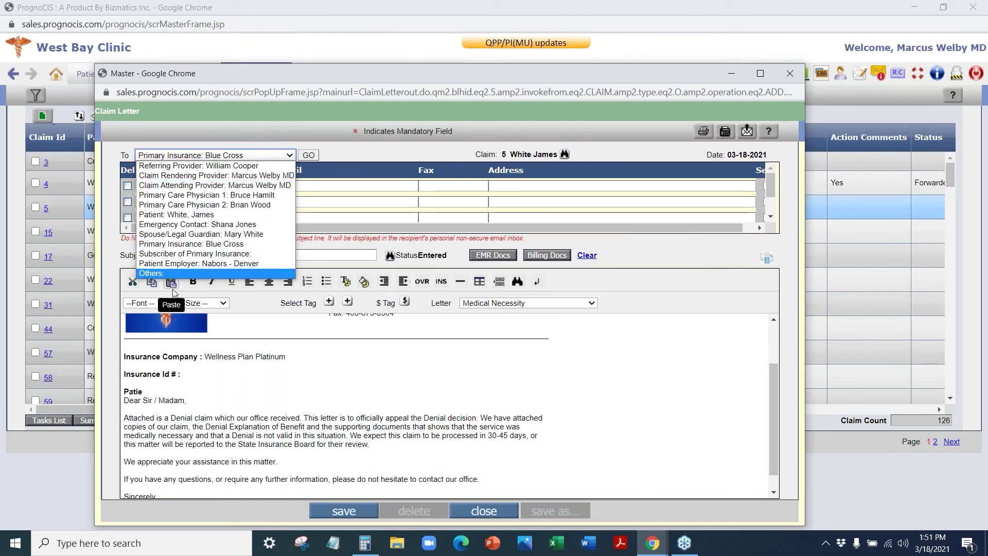
key(Up)
key(Up)
key(Up)
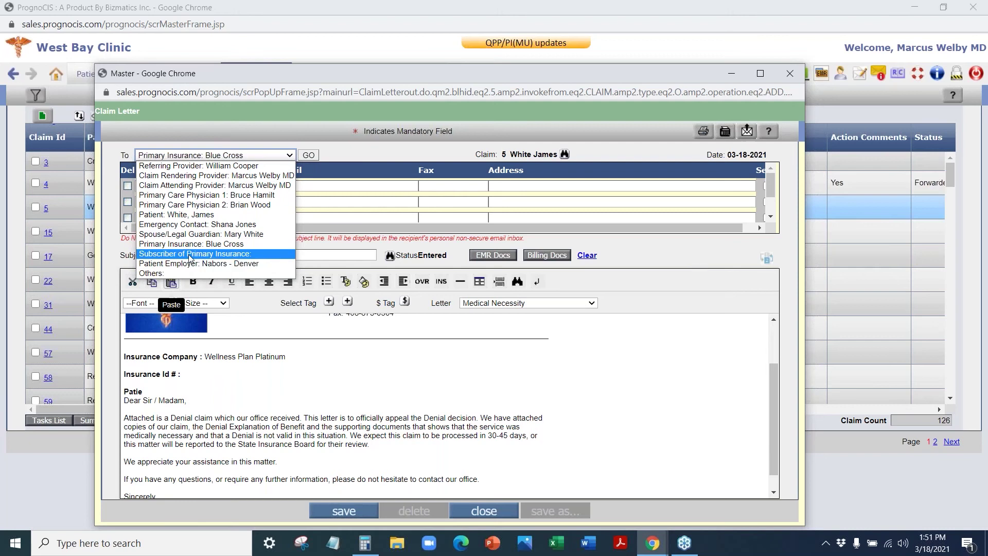
key(Return)
click(310, 156)
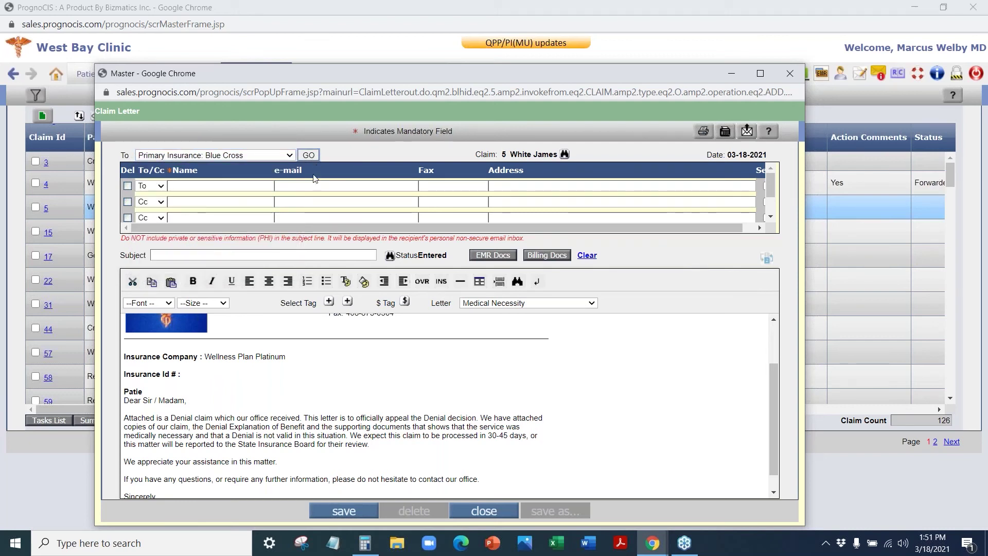
click(458, 185)
click(475, 159)
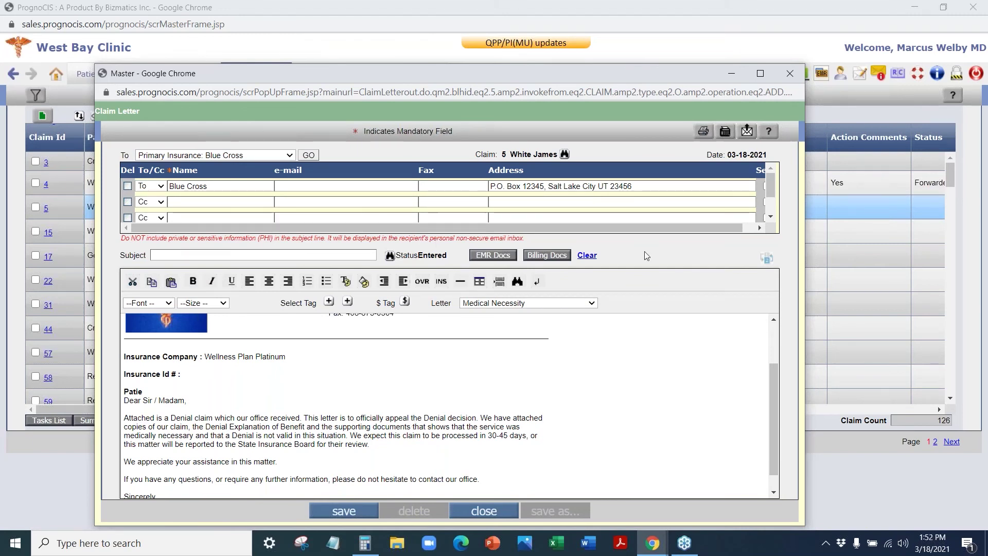
click(342, 511)
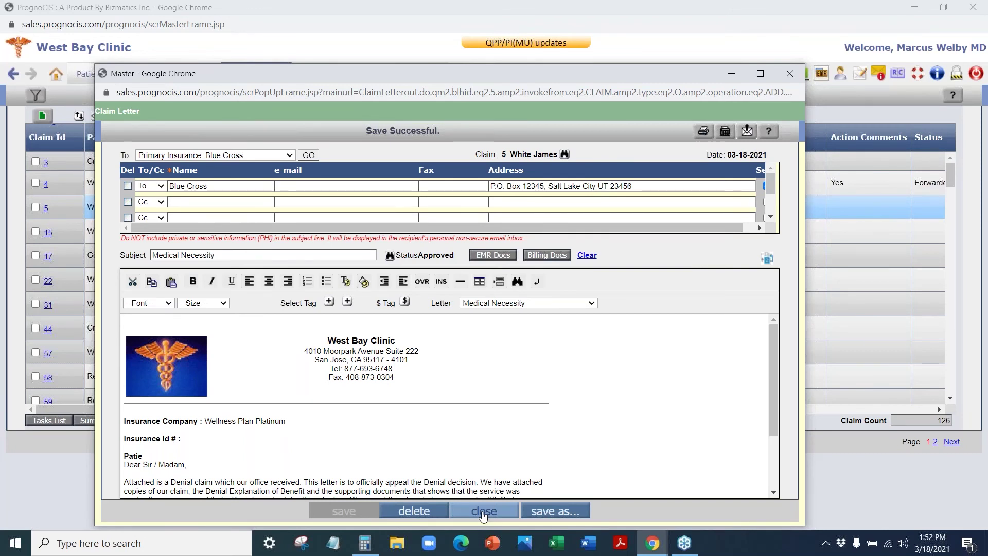
click(483, 511)
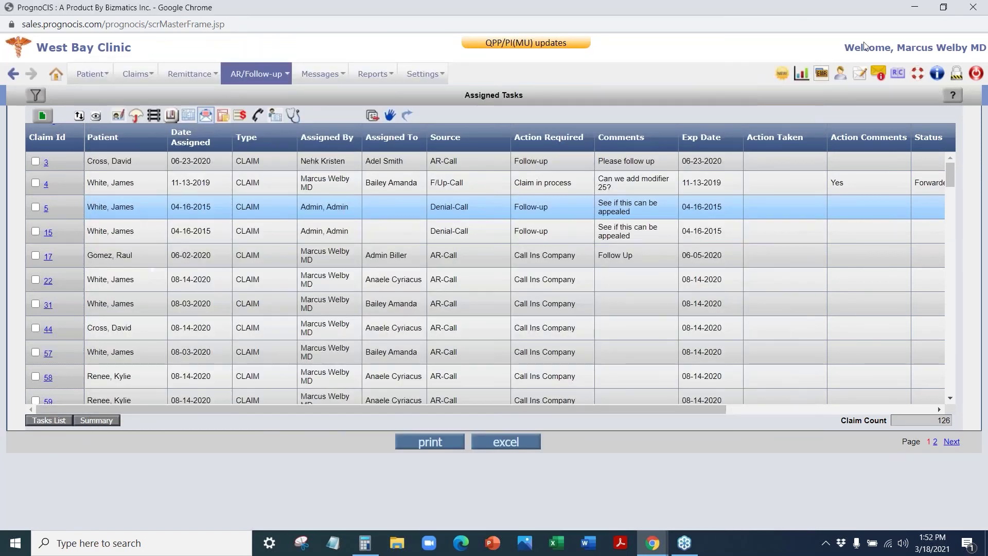
Step: View the Track Status Notes of the selected third claim and close them
click(880, 73)
click(154, 114)
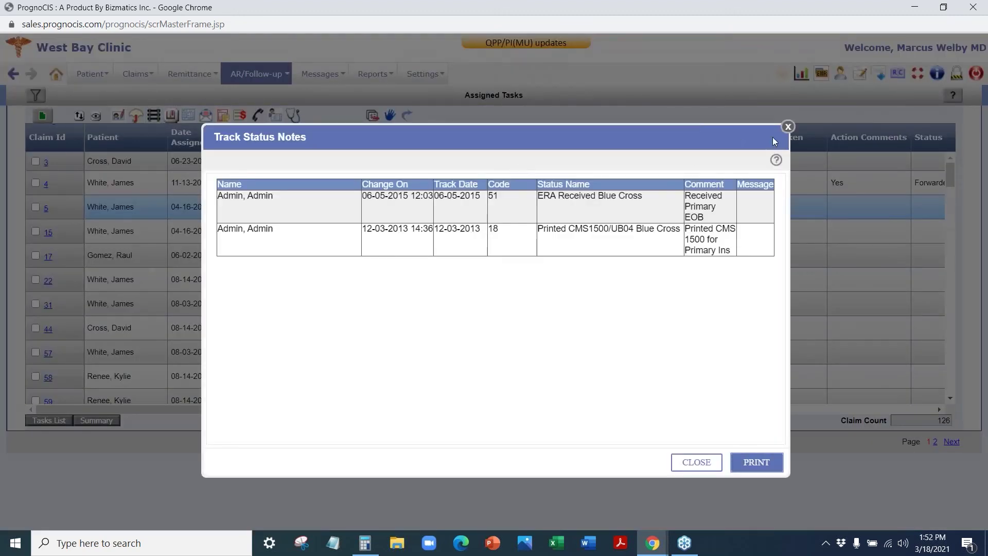
click(788, 127)
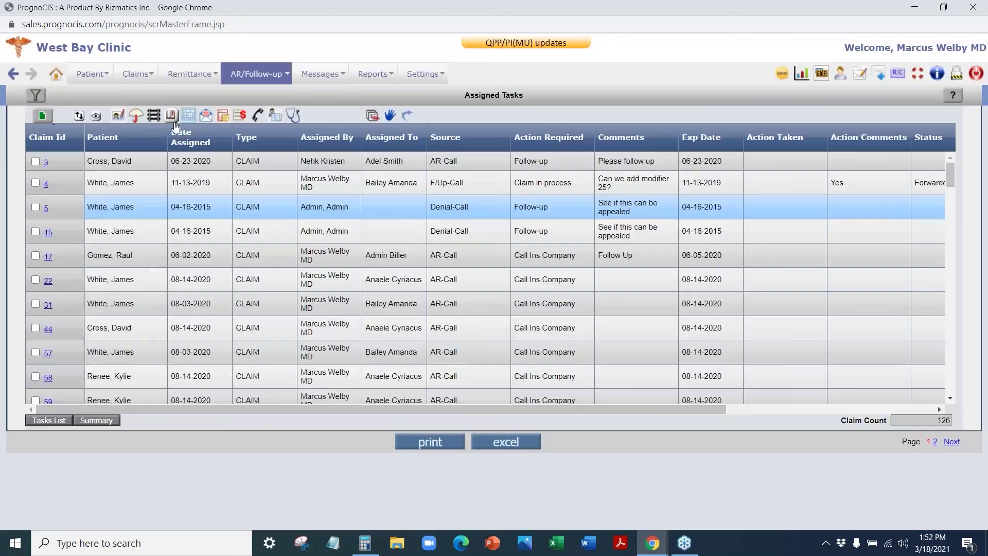
Step: Review the selected claim's Claim Ledger and the Patient Billing Notes, closing each one
click(171, 115)
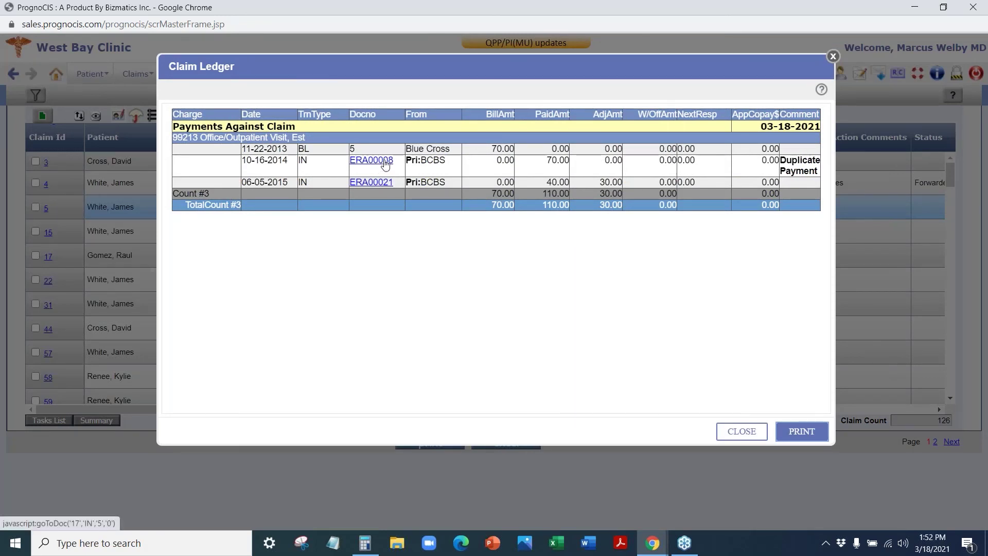
click(833, 56)
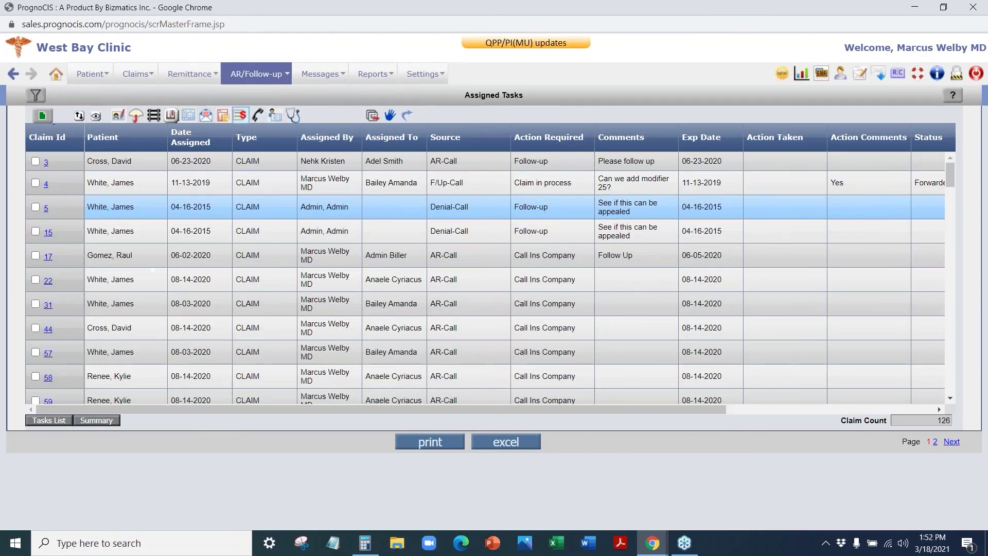
click(276, 116)
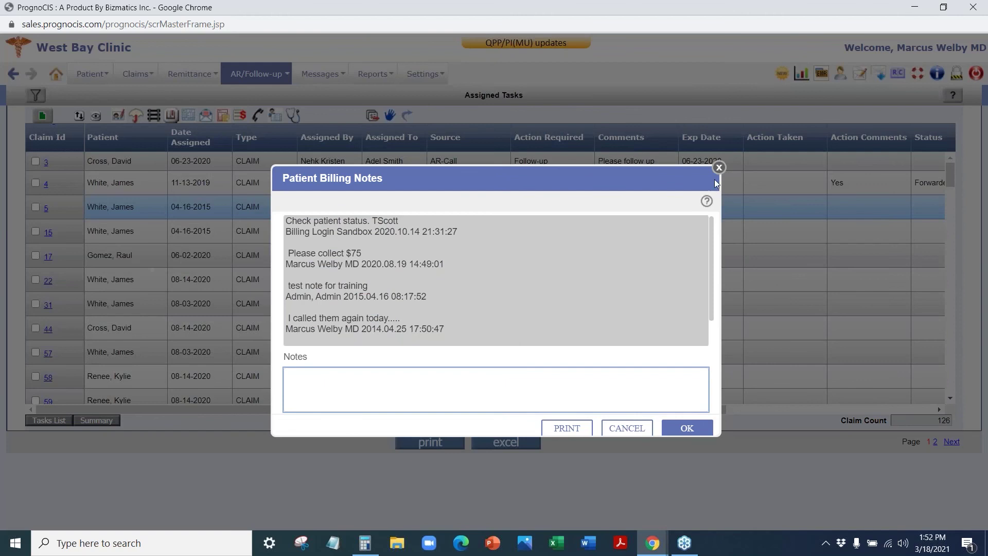
click(719, 168)
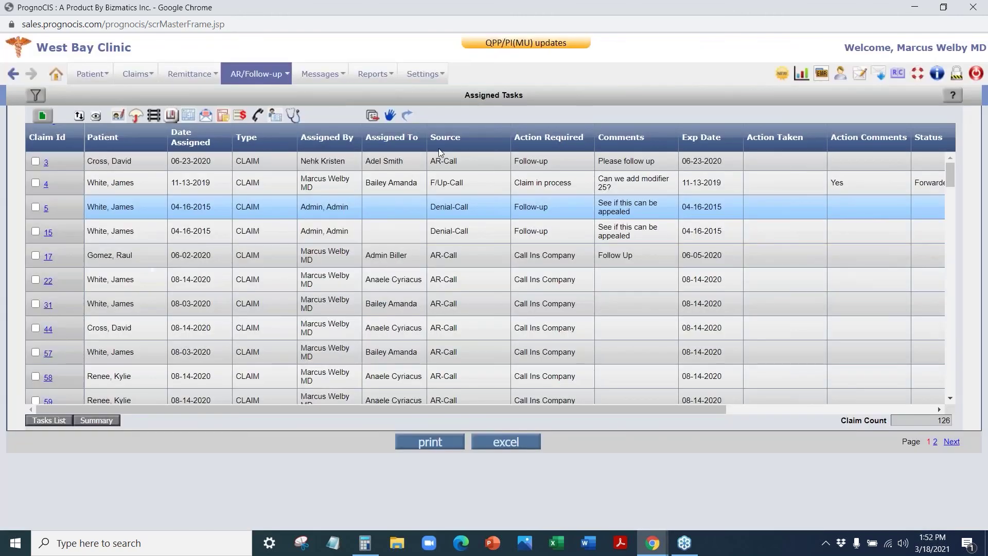